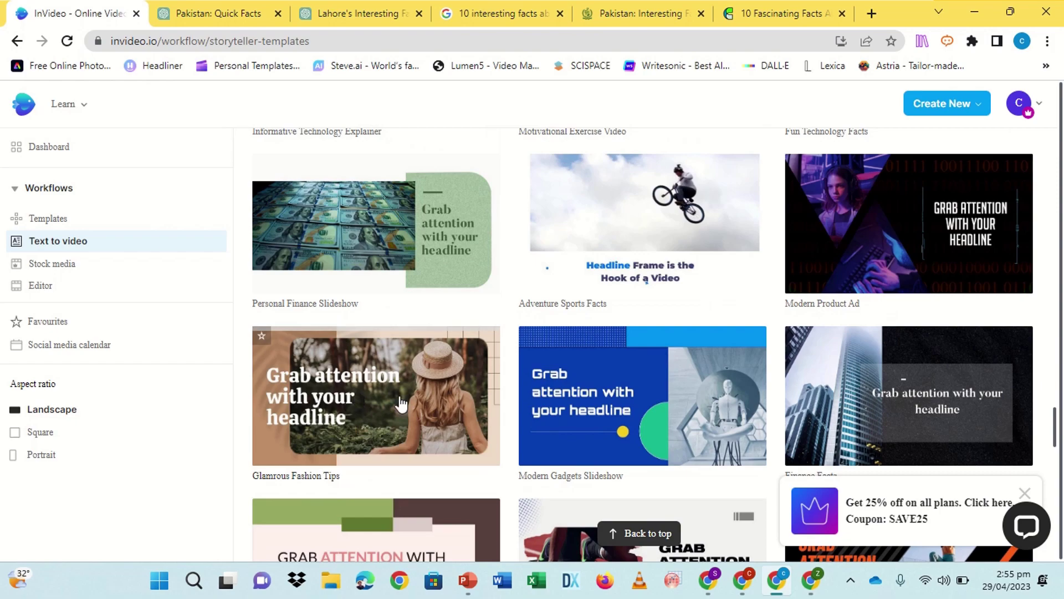
Step: Start a text-to-video project from the landscape Glamrous Fashion Tips template and place the cursor in its empty script
mouse_move(417, 404)
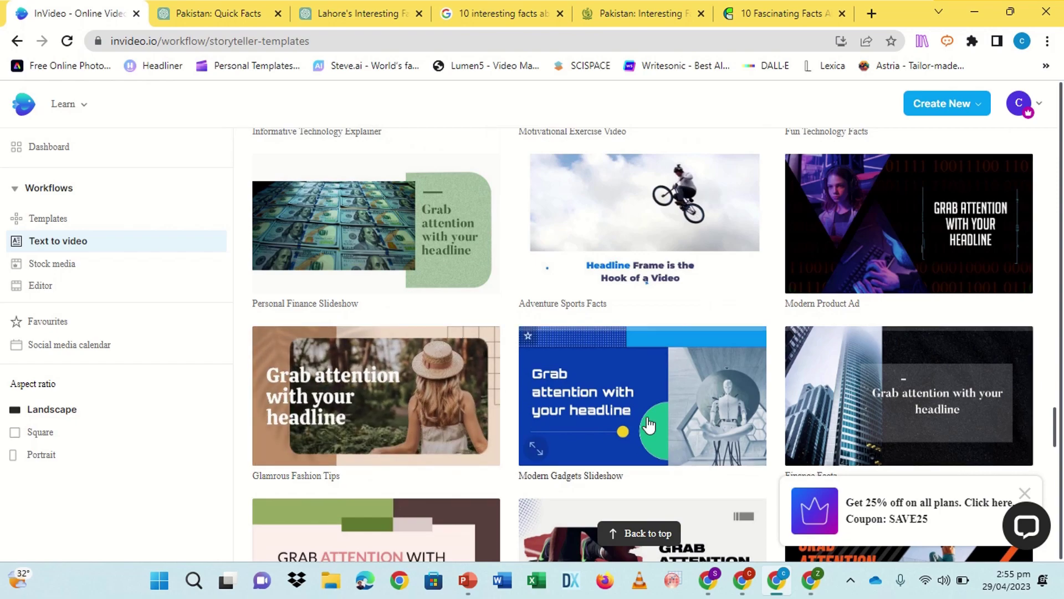
click(378, 373)
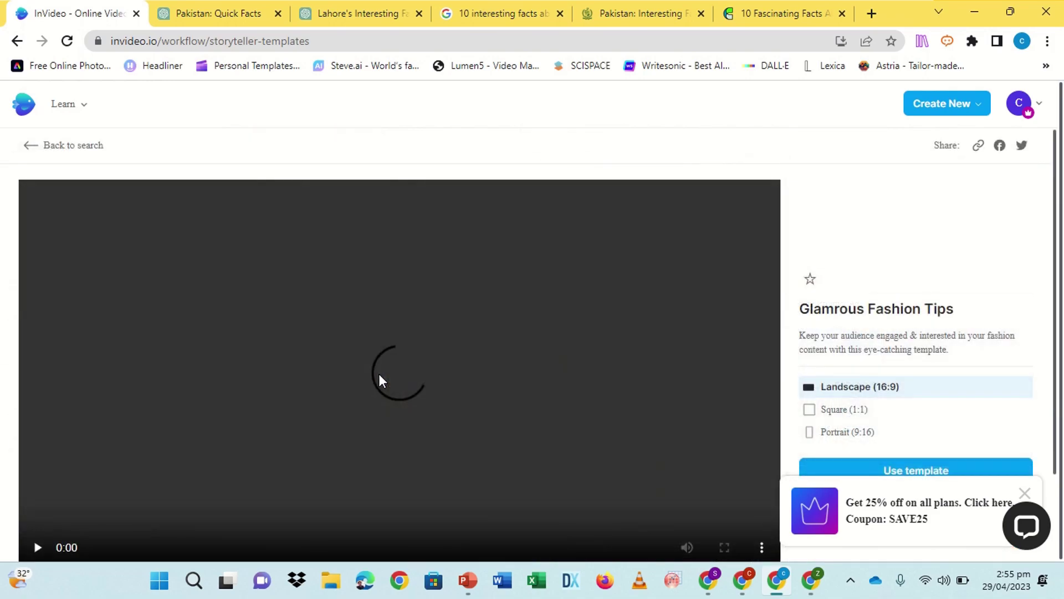
scroll(929, 381, down, 3)
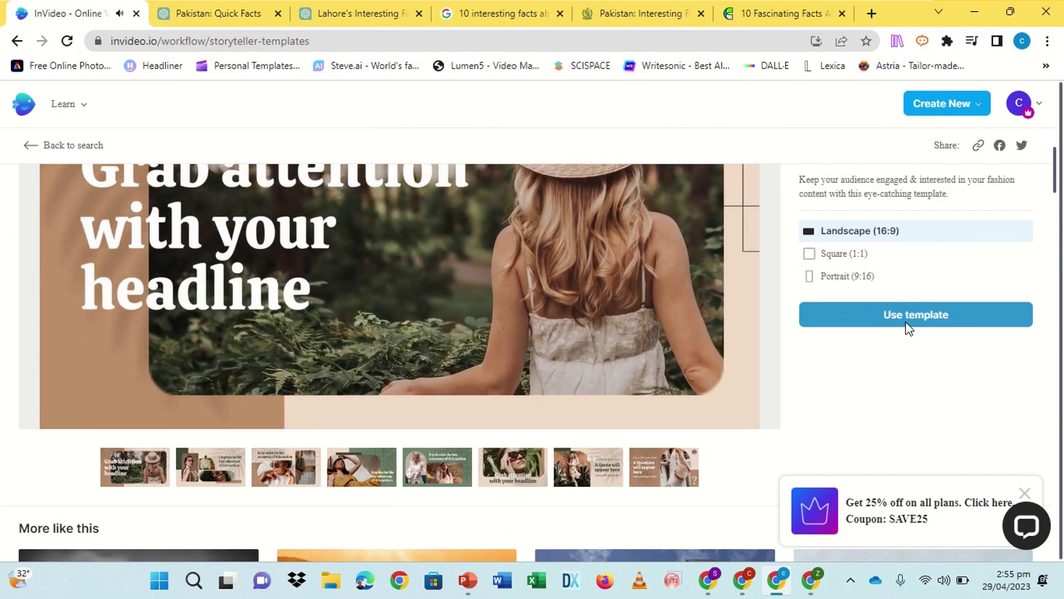
click(908, 329)
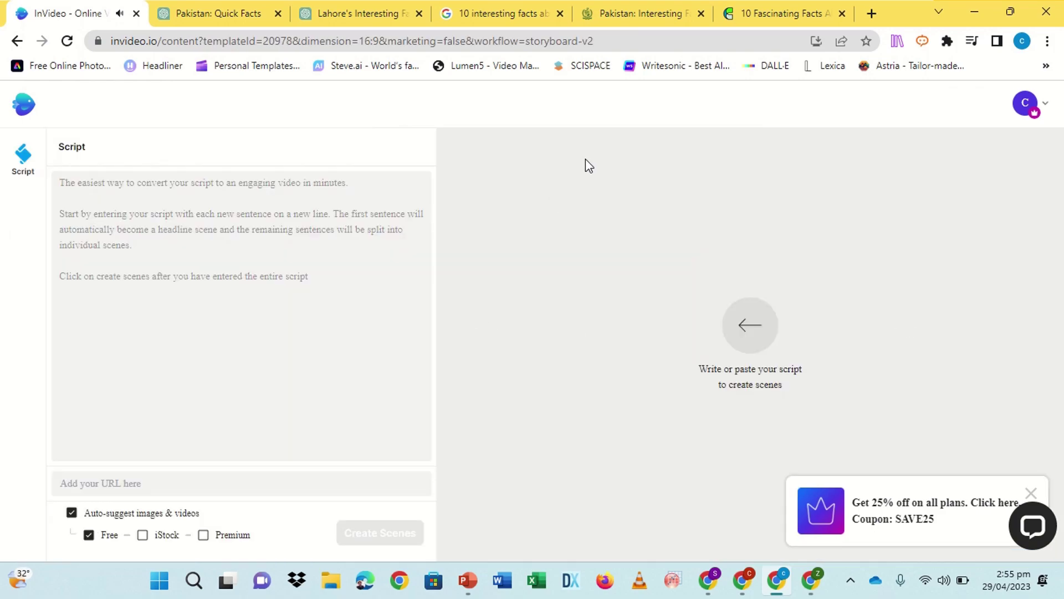
click(140, 172)
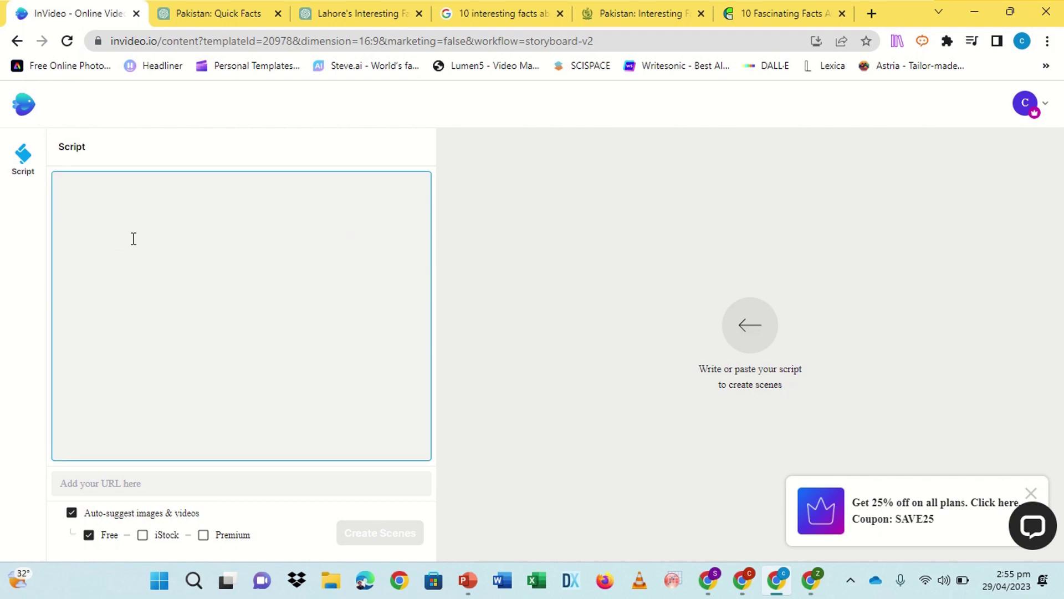
Step: Review possible script sources: the ChatGPT Lahore facts, the Pakistan embassy facts page and the Culture Trip article on Pakistan
click(347, 16)
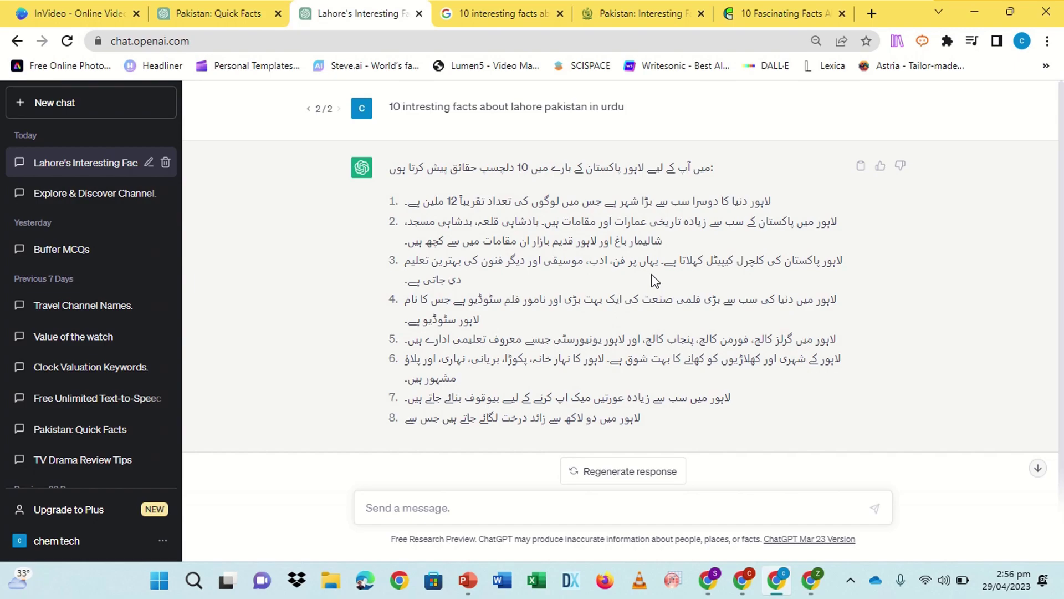
click(640, 17)
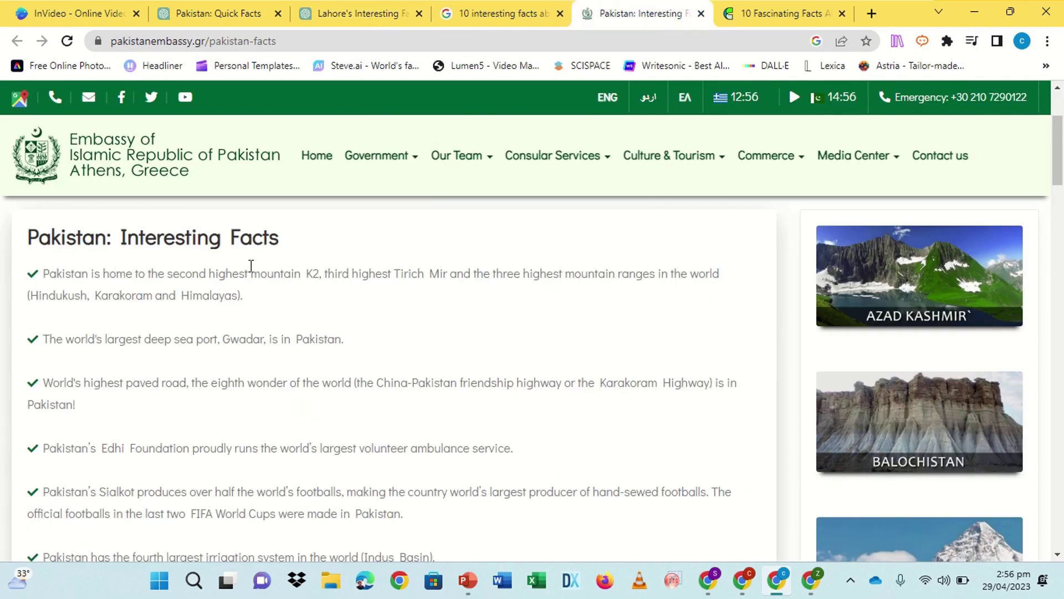
scroll(107, 266, down, 15)
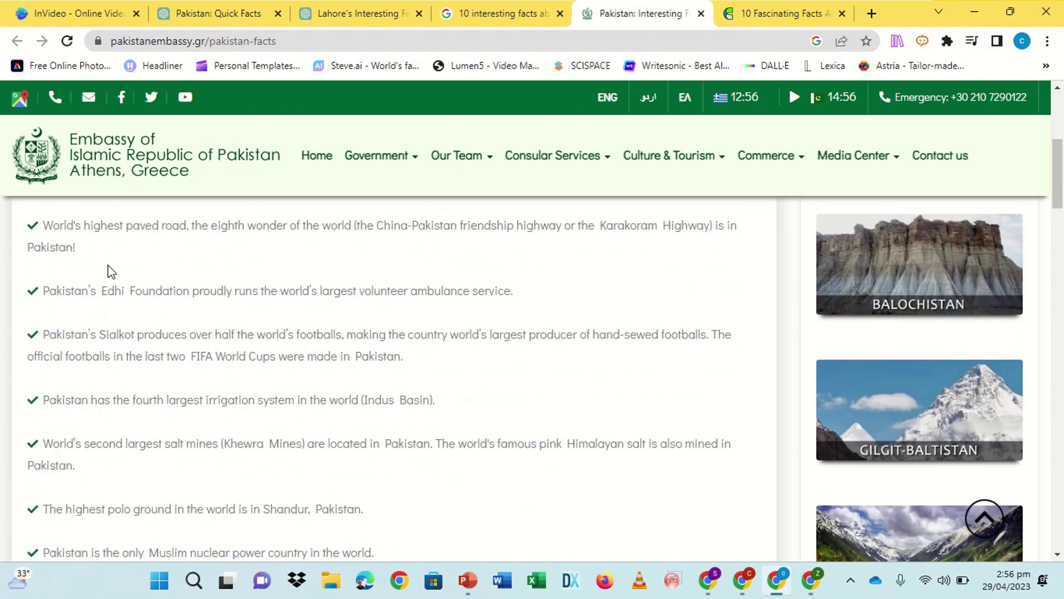
scroll(107, 264, up, 10)
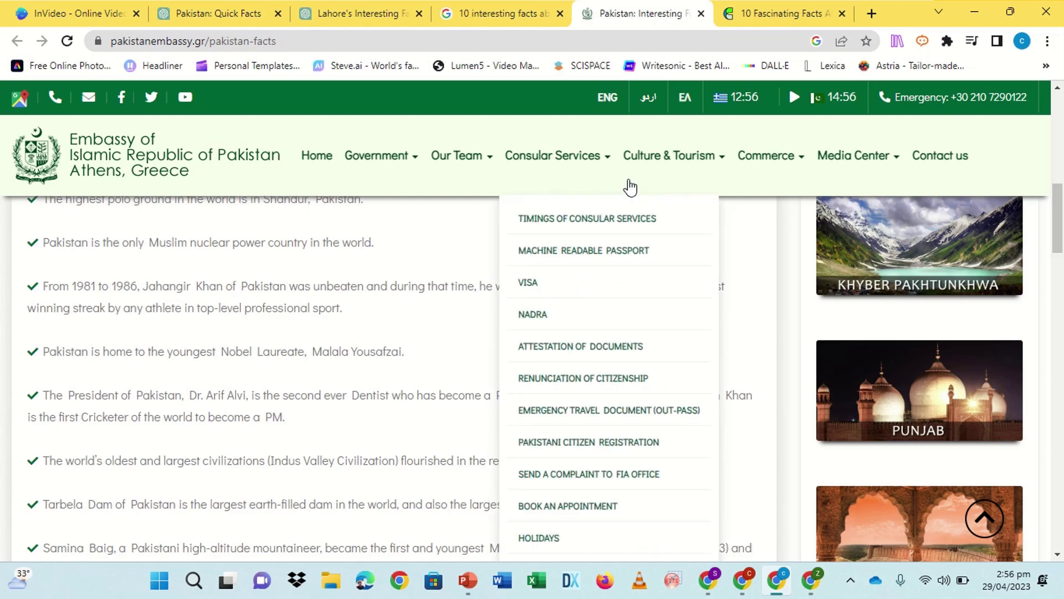
click(797, 16)
scroll(527, 244, down, 10)
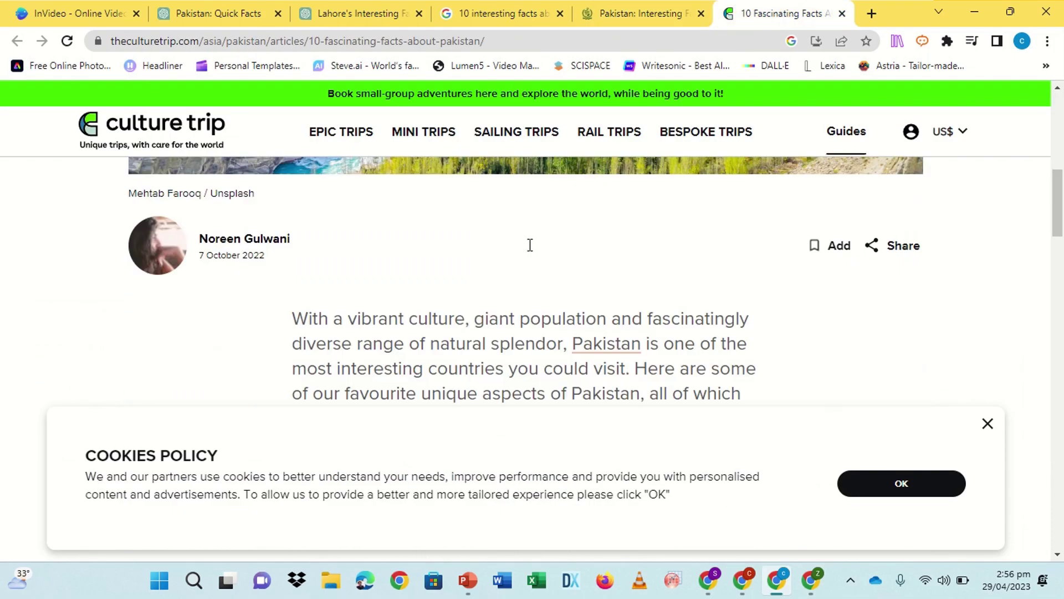
scroll(530, 250, down, 15)
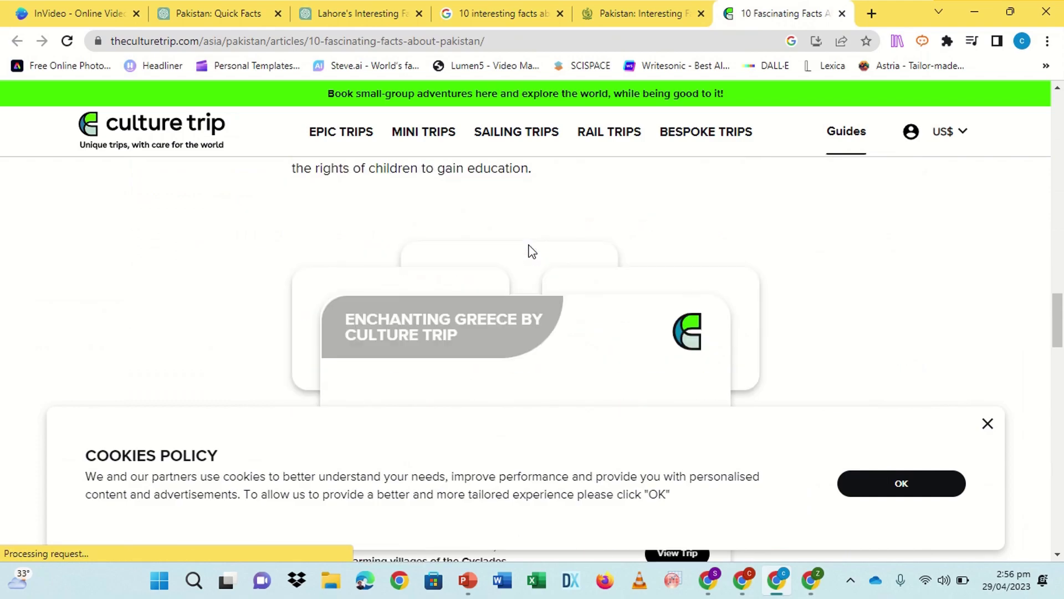
scroll(529, 250, up, 5)
scroll(529, 245, up, 10)
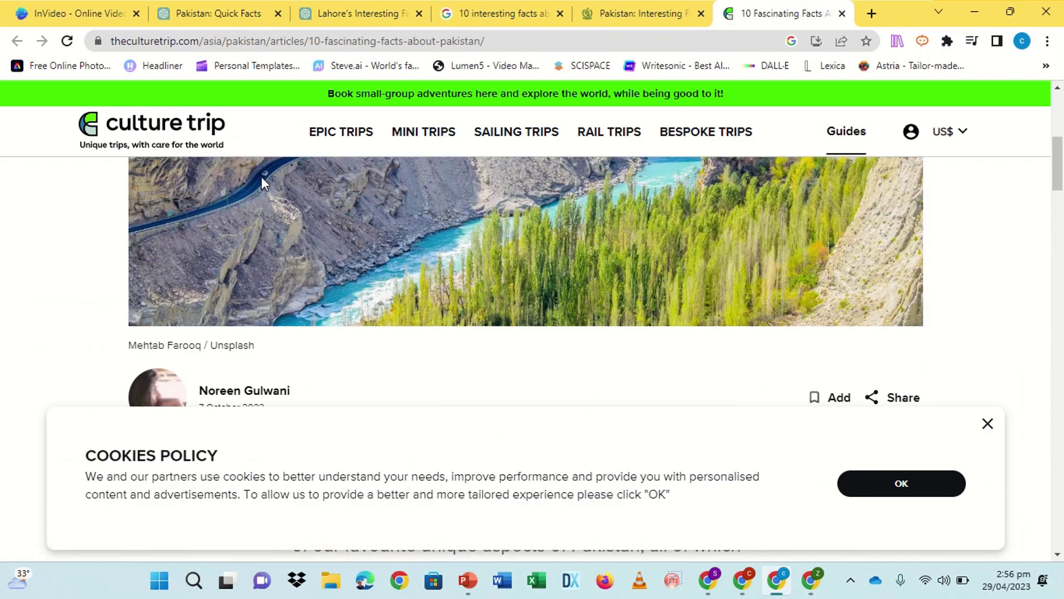
Step: Copy the whole Urdu answer about Lahore from ChatGPT and paste it into the InVideo script
click(370, 20)
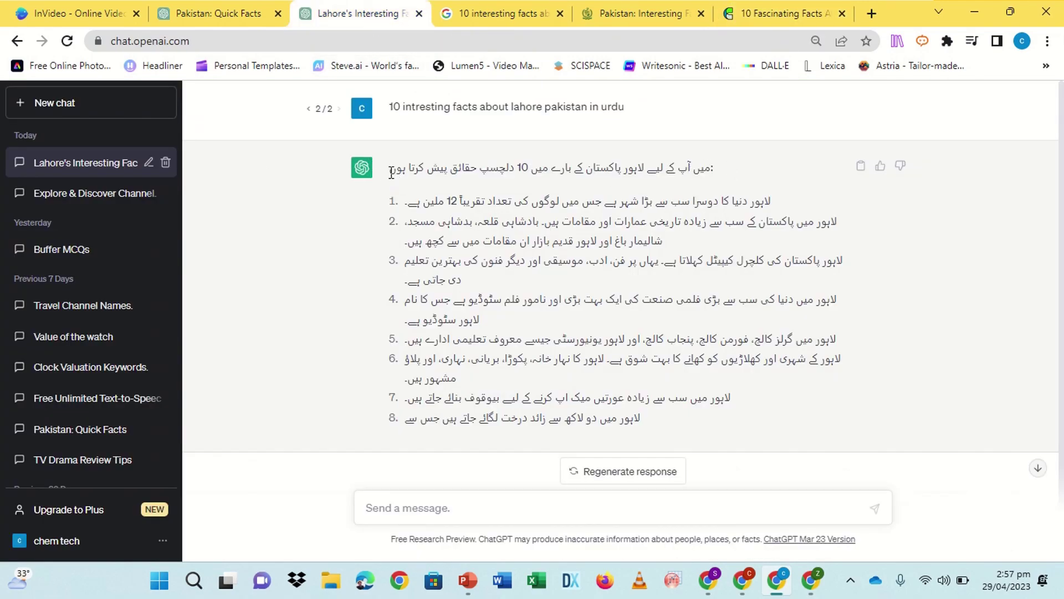
drag(393, 169, 665, 426)
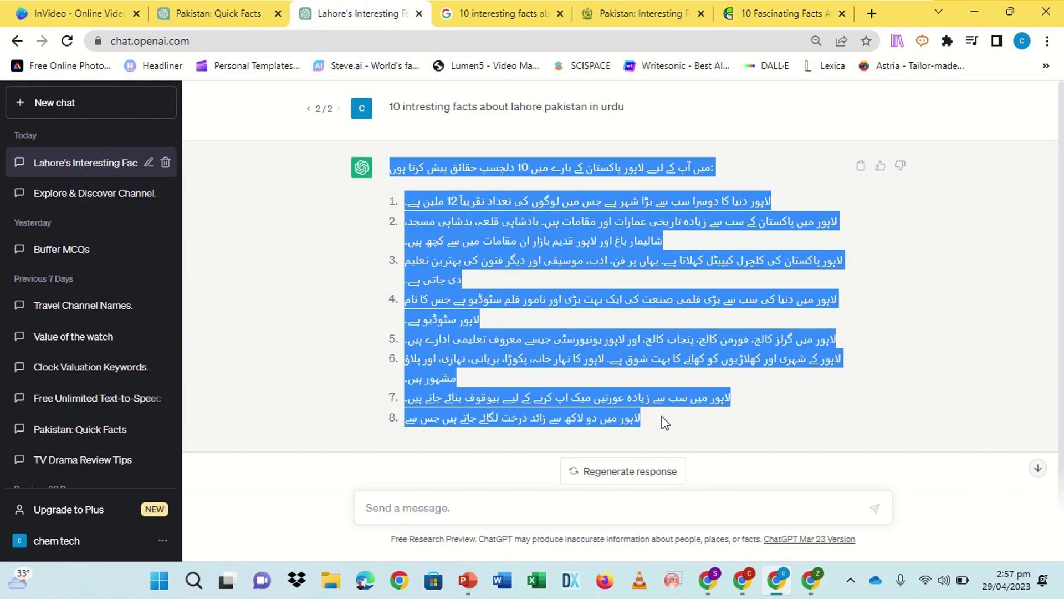
right_click(533, 192)
click(553, 205)
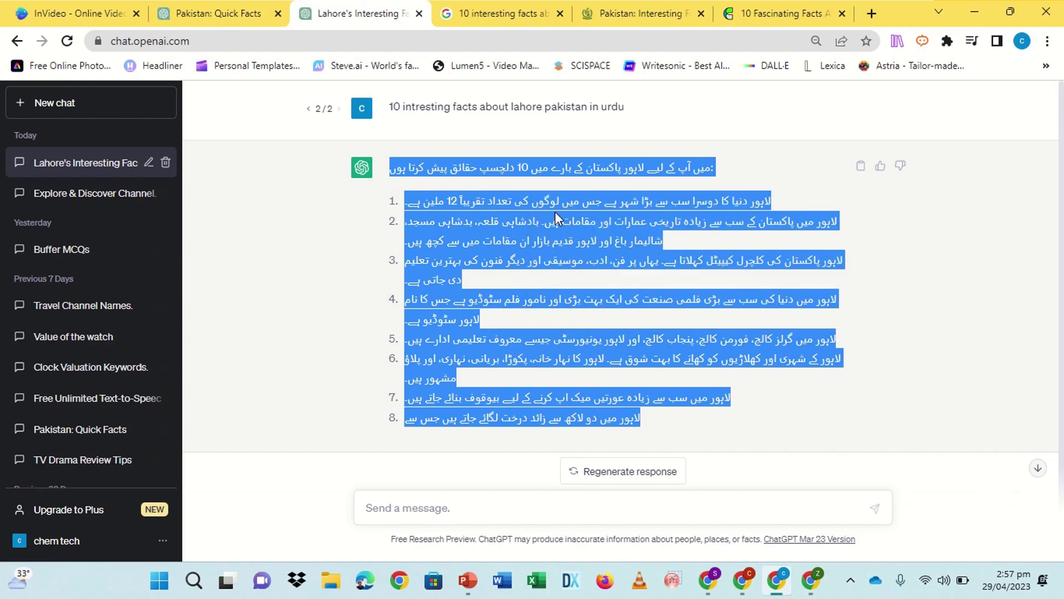
click(70, 17)
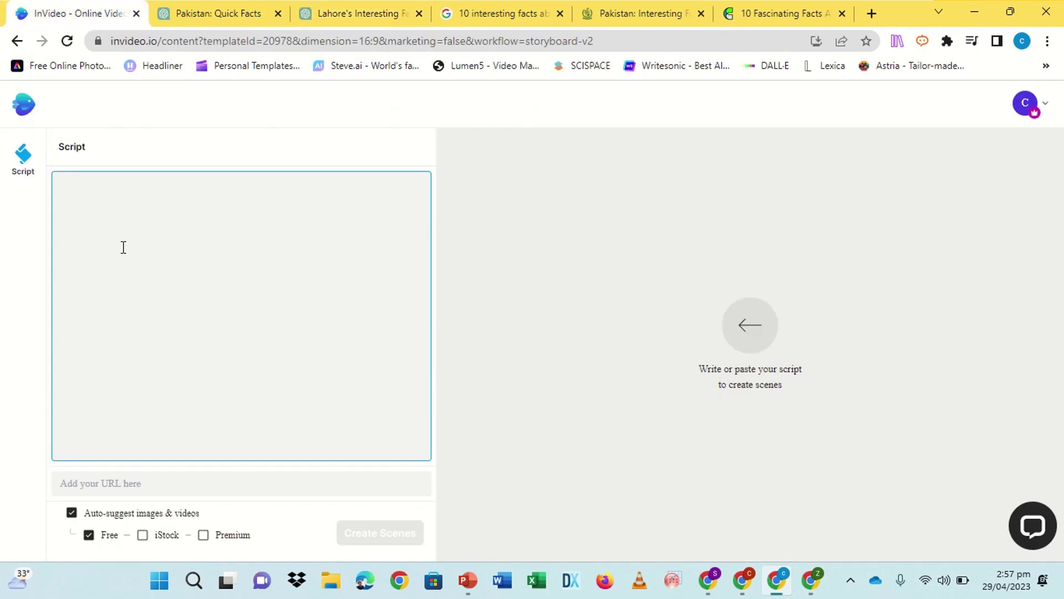
key(ctrl+v)
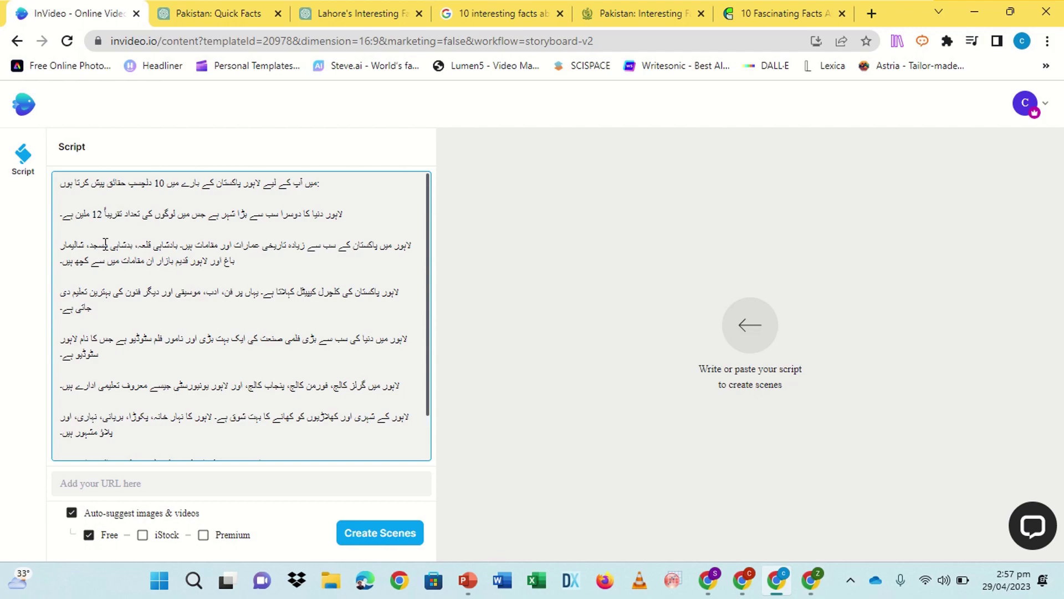
Step: Break the long Urdu sentences about historic places, the film industry and food onto two lines each in the script
click(108, 244)
key(Return)
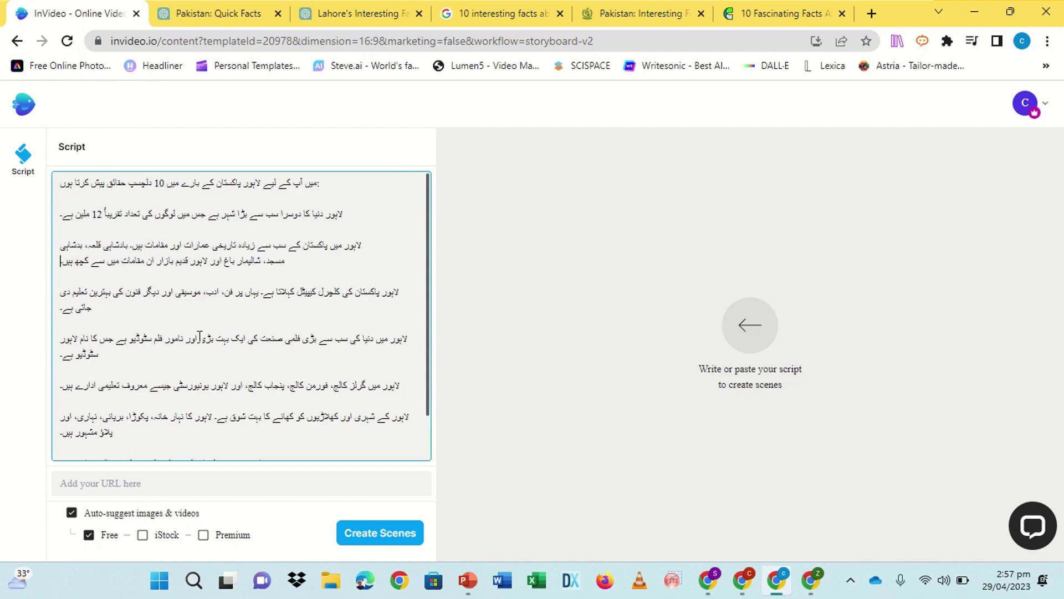
click(188, 339)
key(Return)
scroll(212, 390, down, 1)
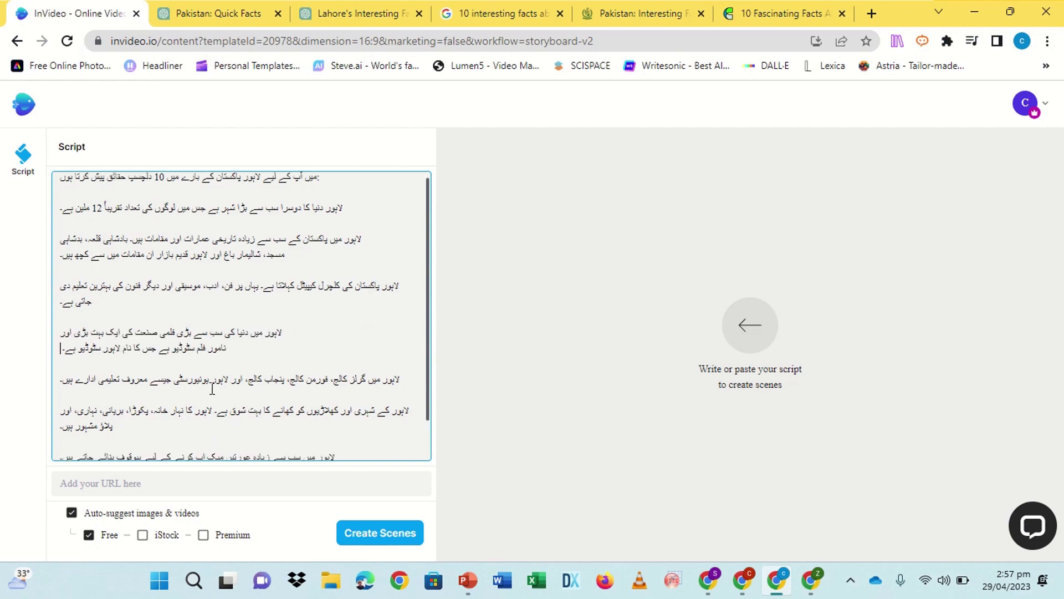
scroll(212, 389, down, 1)
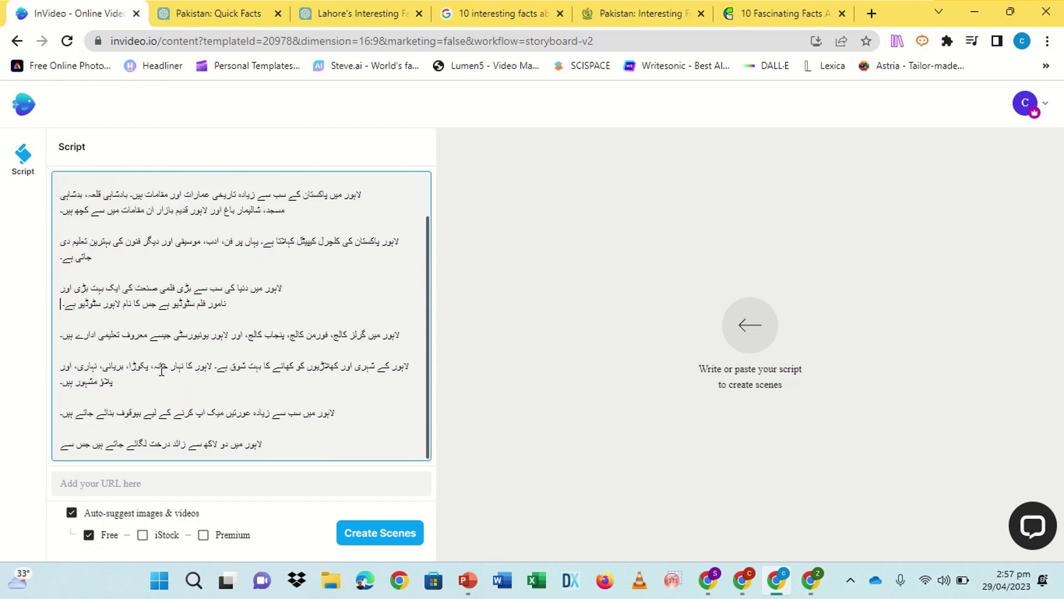
click(158, 366)
key(Return)
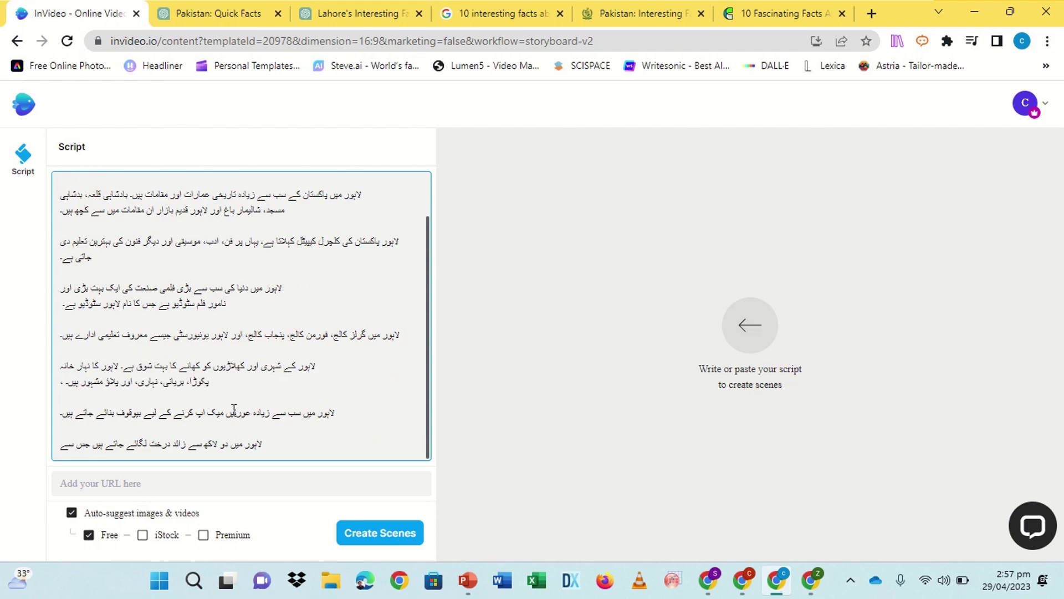
Step: Create scenes from the Urdu script with auto-suggested free media and preview the resulting storyboard
click(365, 533)
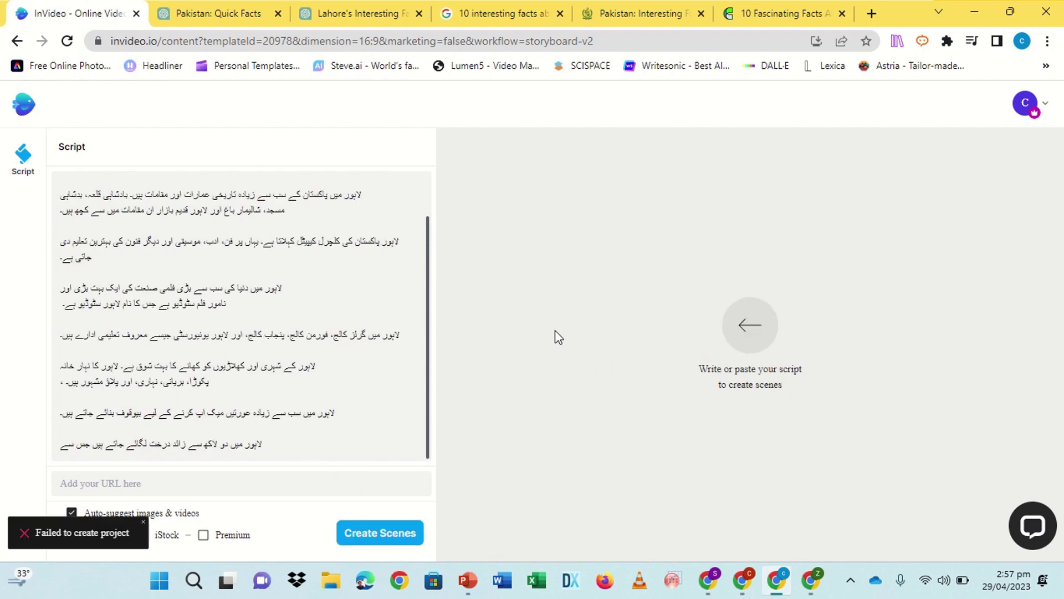
click(384, 535)
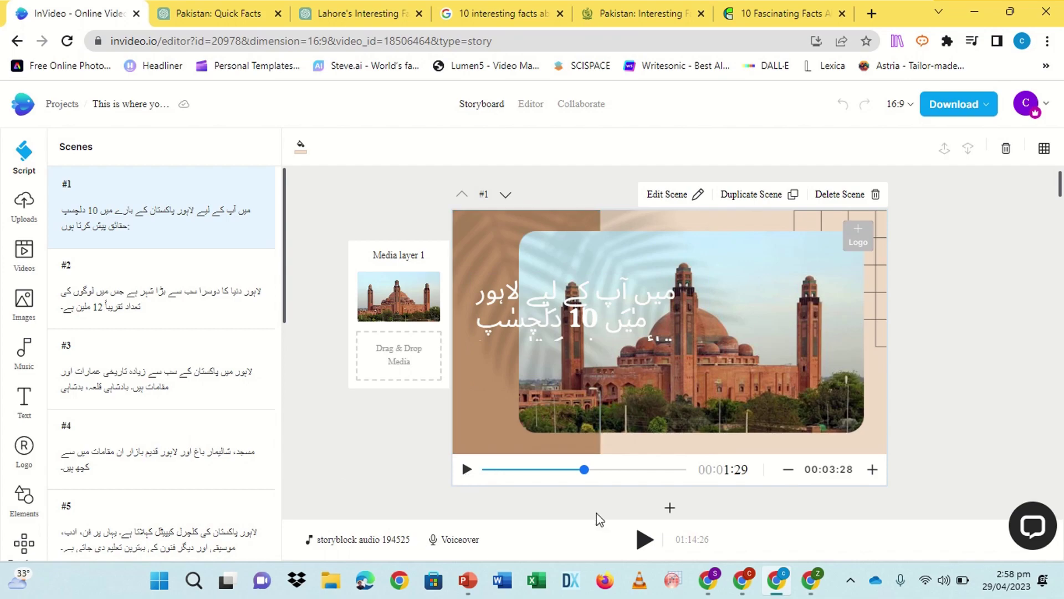
click(644, 539)
scroll(979, 340, down, 5)
scroll(979, 348, down, 5)
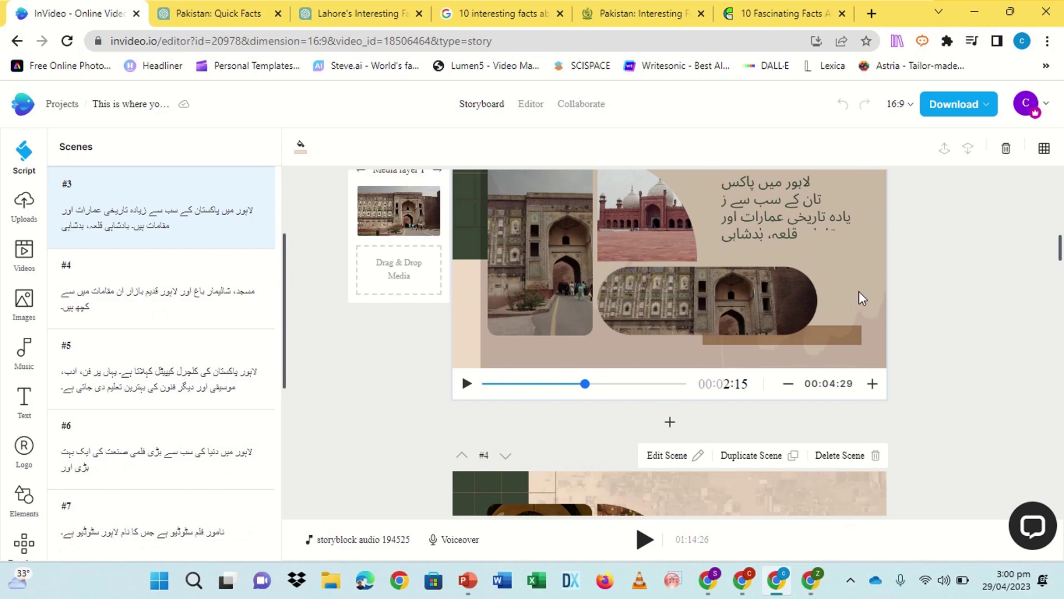
Step: Search the stock videos for "lahore", clear the search and return to the list of script scenes
click(23, 253)
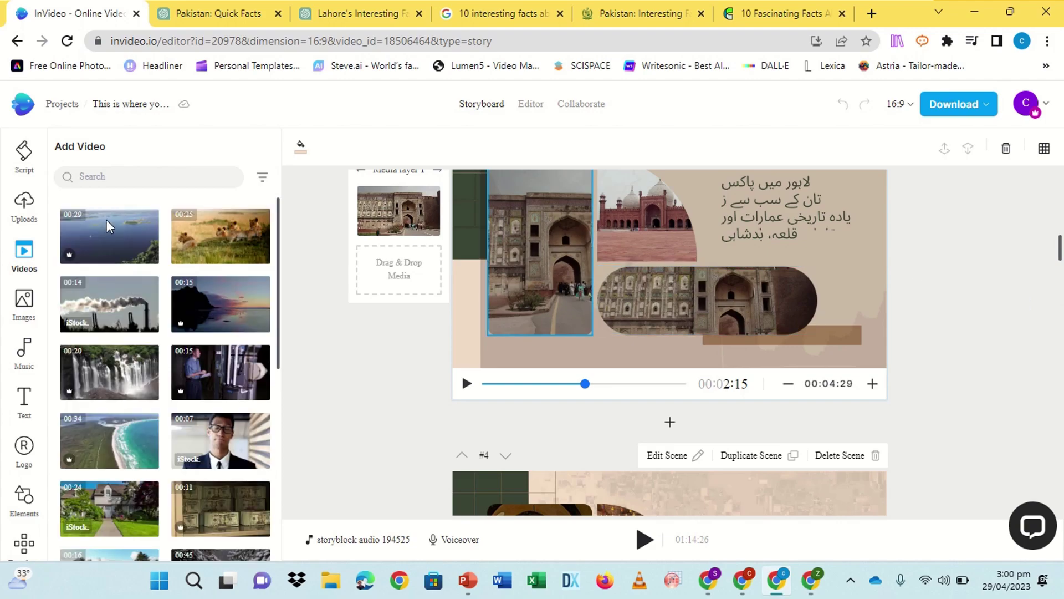
click(83, 176)
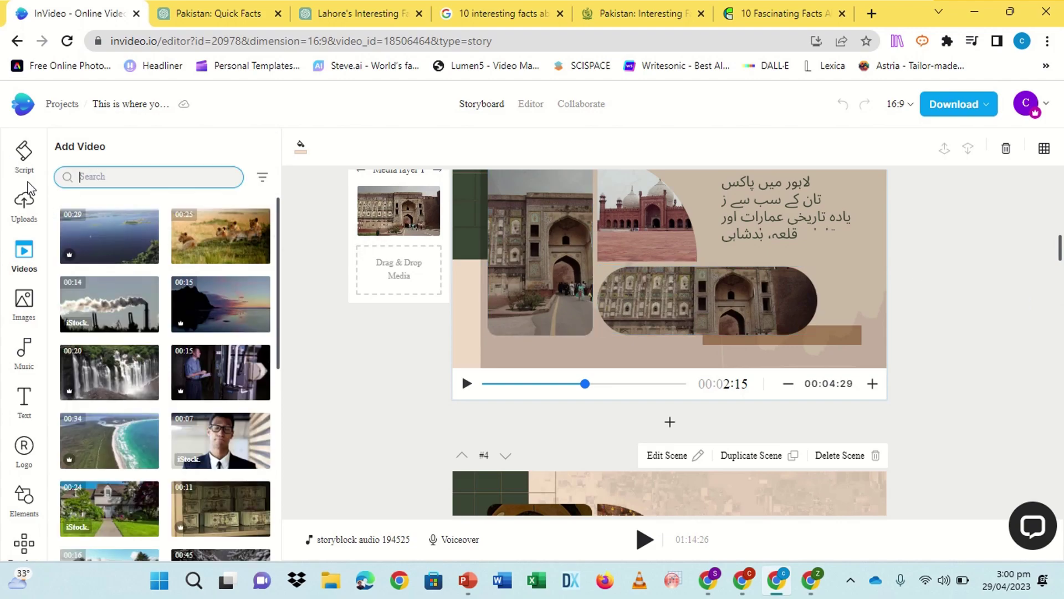
text(lahore)
key(Return)
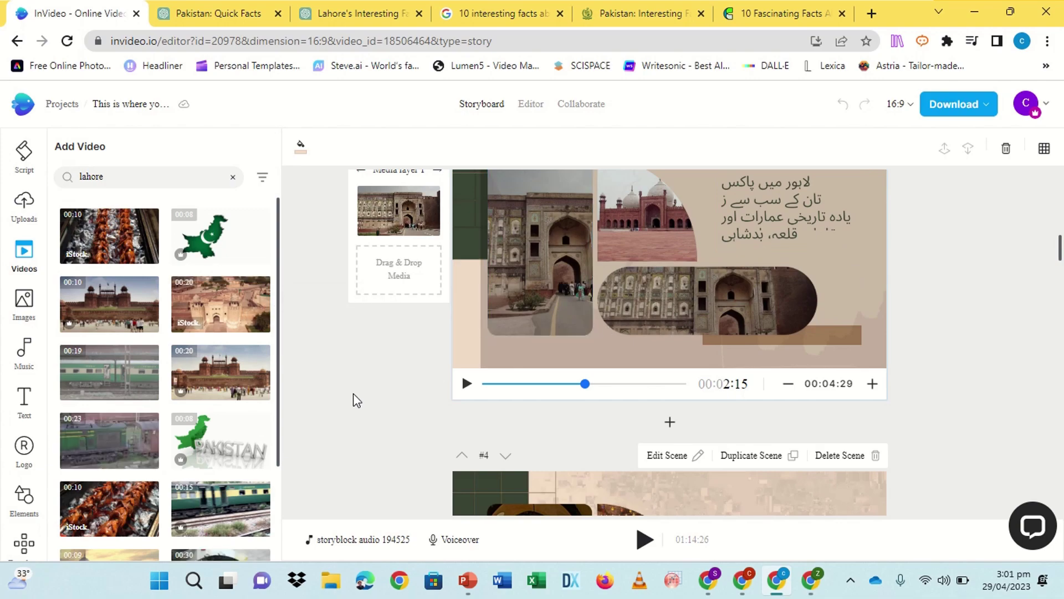
click(233, 178)
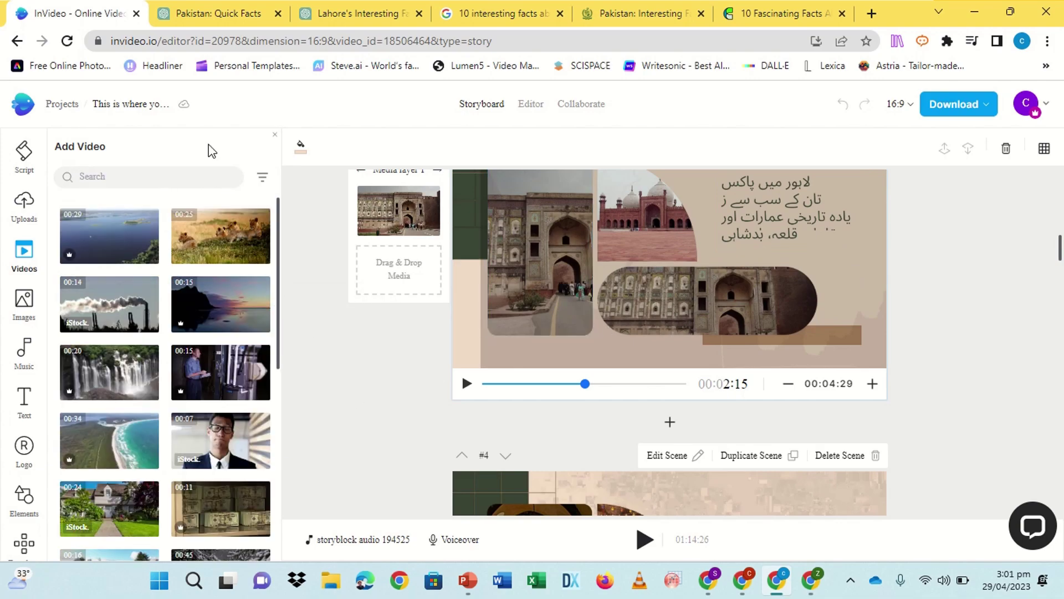
click(23, 150)
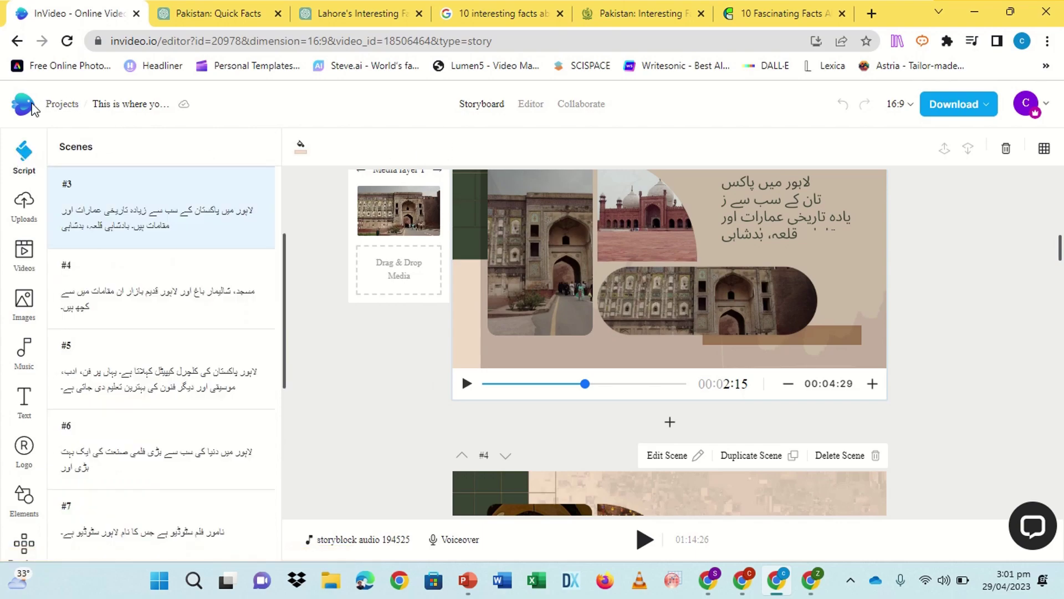
Step: Go back to InVideo's text-to-video templates and start a new landscape project from the Interesting Historical Facts template
click(191, 41)
text(invideo.io)
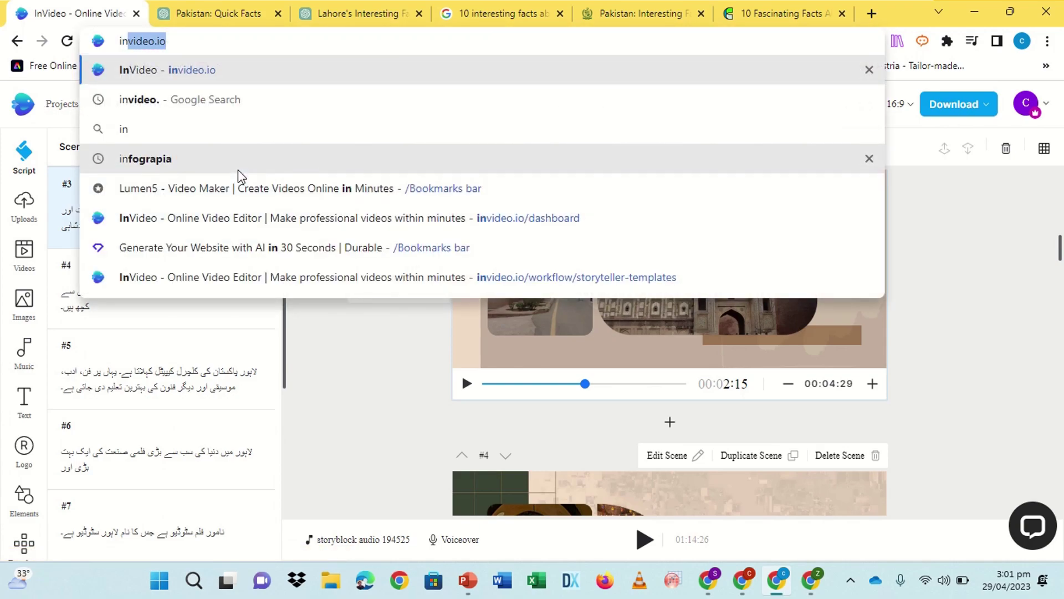
click(291, 247)
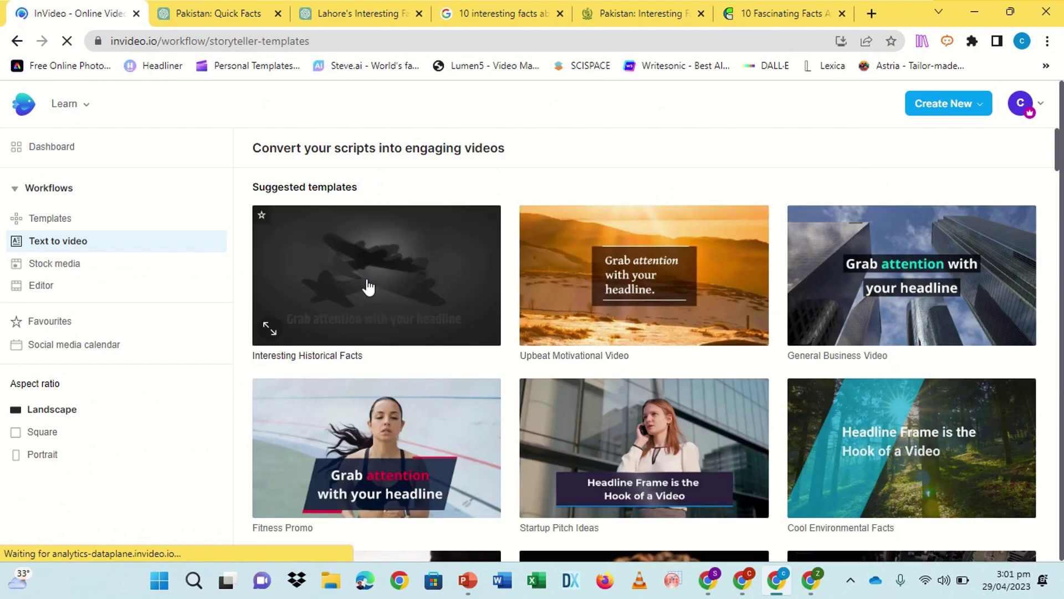
click(368, 286)
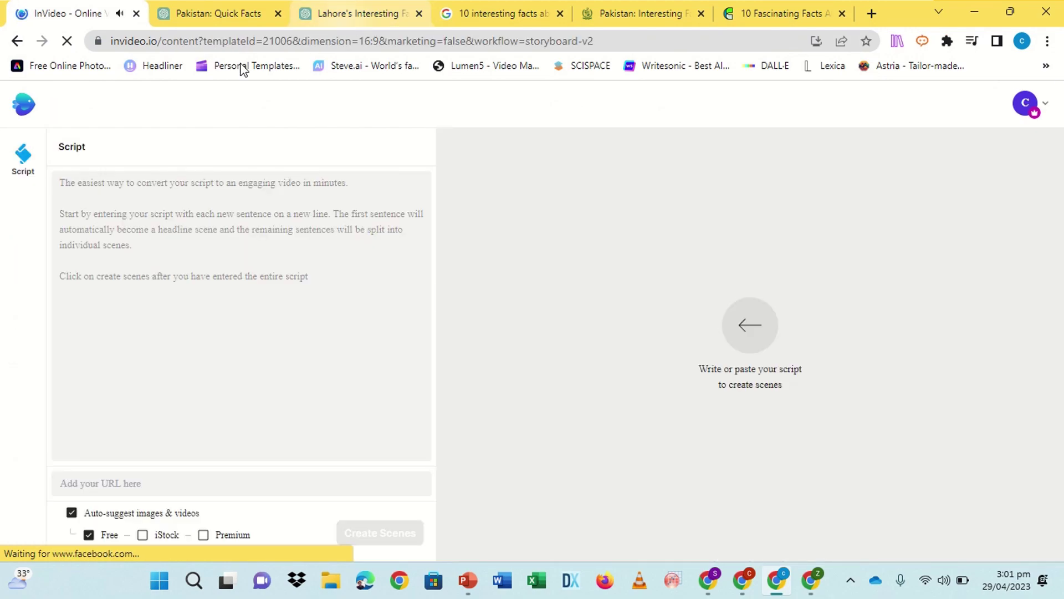
Step: Copy the ten facts about Pakistan from the ChatGPT answer to the "top 10 secret facts of pakistan" prompt
click(224, 19)
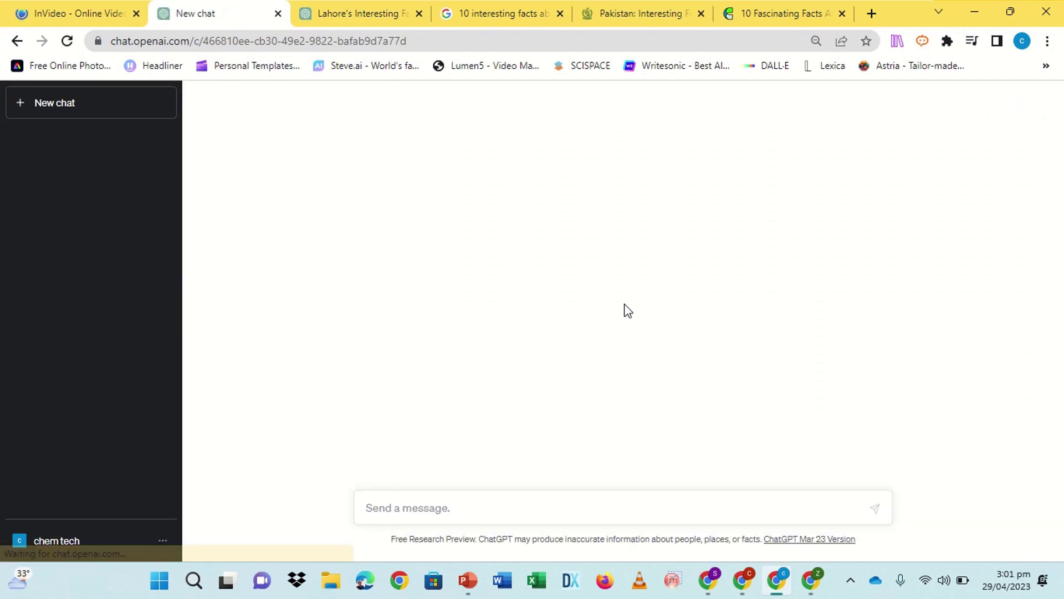
scroll(640, 302, up, 5)
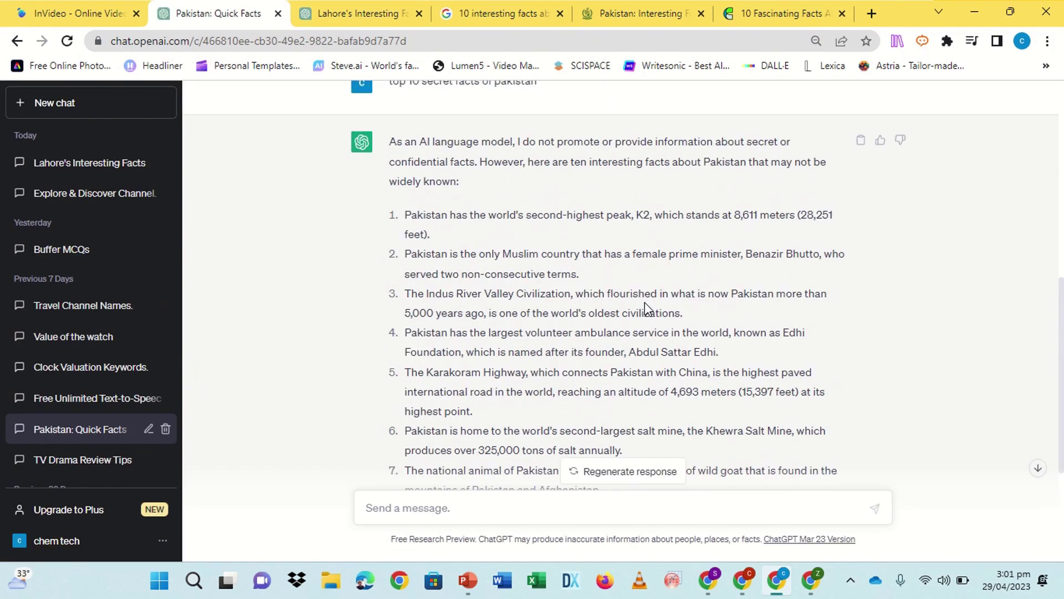
scroll(413, 231, down, 1)
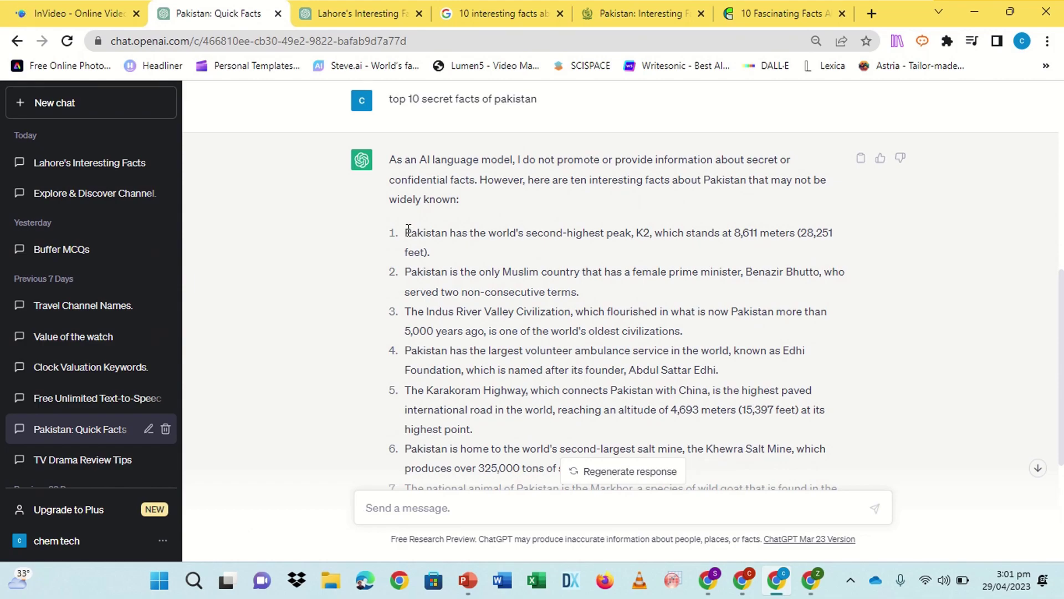
drag(404, 232, 553, 391)
scroll(553, 411, down, 4)
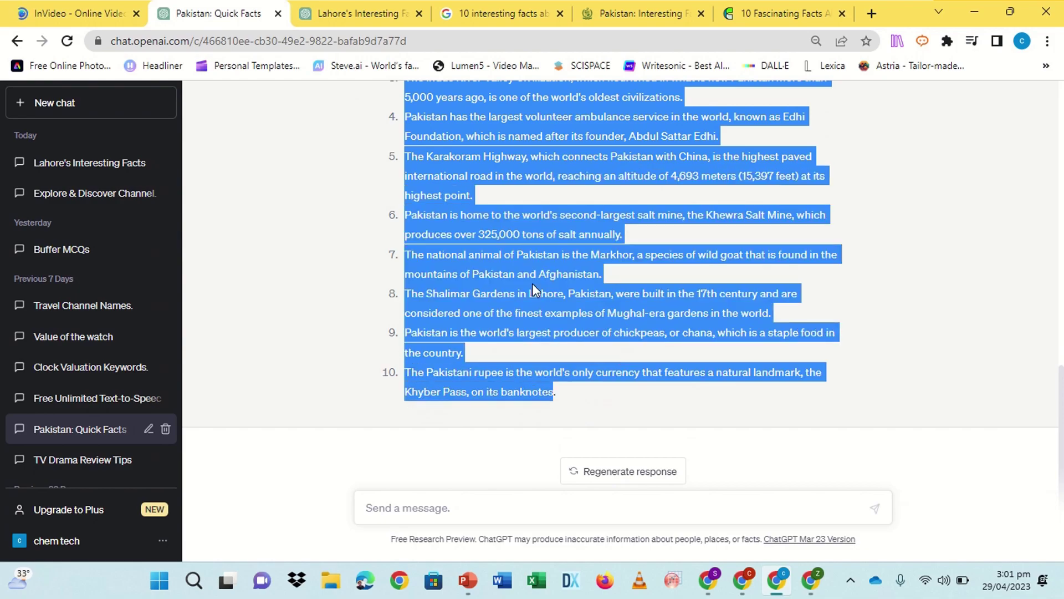
right_click(467, 241)
click(499, 257)
Step: Paste the Pakistan facts as the InVideo project's script and create scenes with auto-suggested free media
click(71, 17)
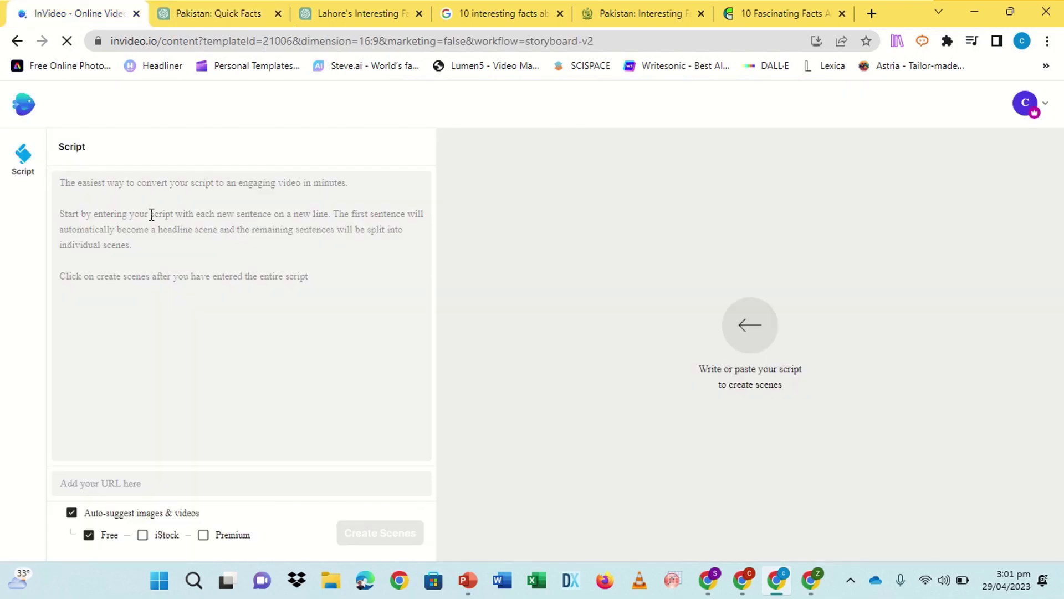
click(142, 234)
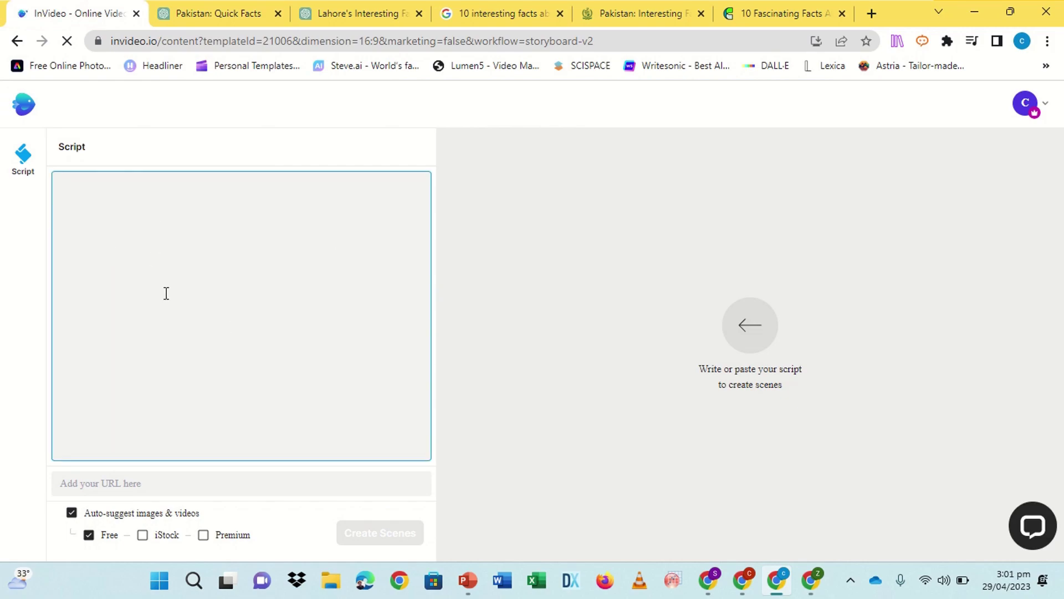
key(ctrl+v)
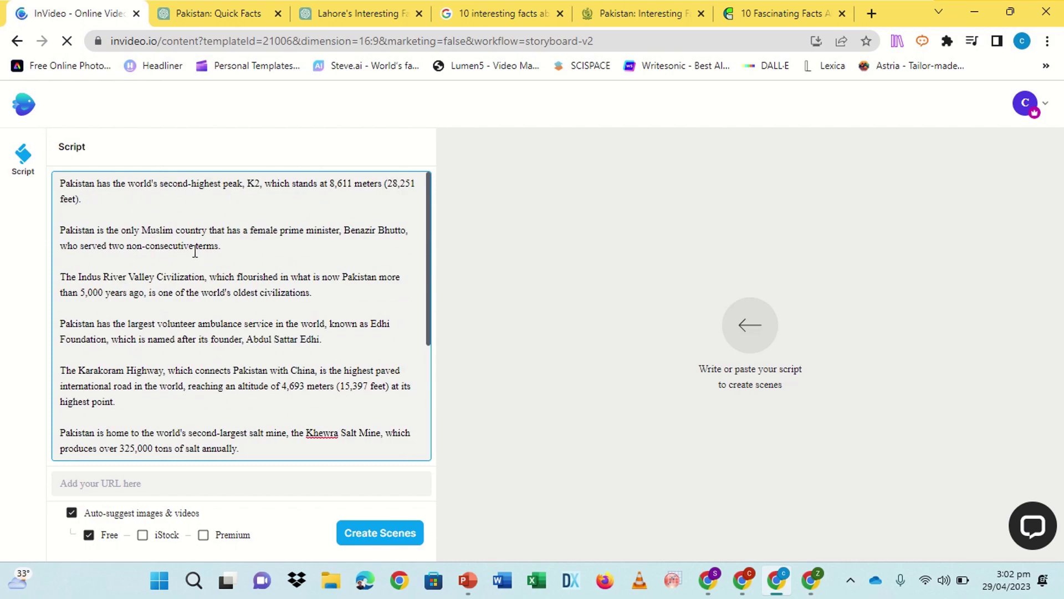
click(367, 540)
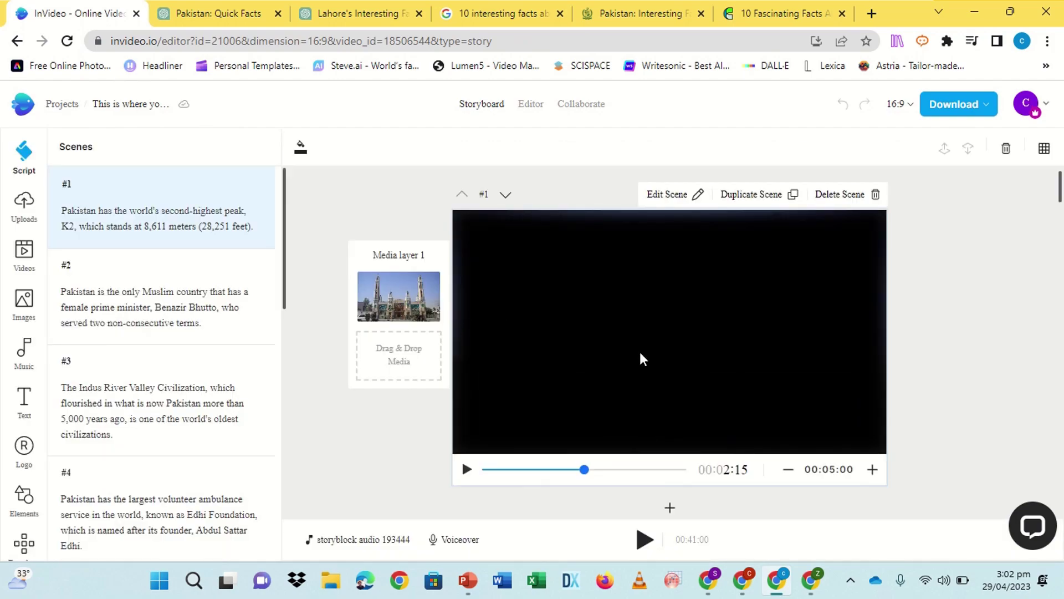
Step: Preview the opening of the generated Pakistan facts video and close the preview
click(643, 539)
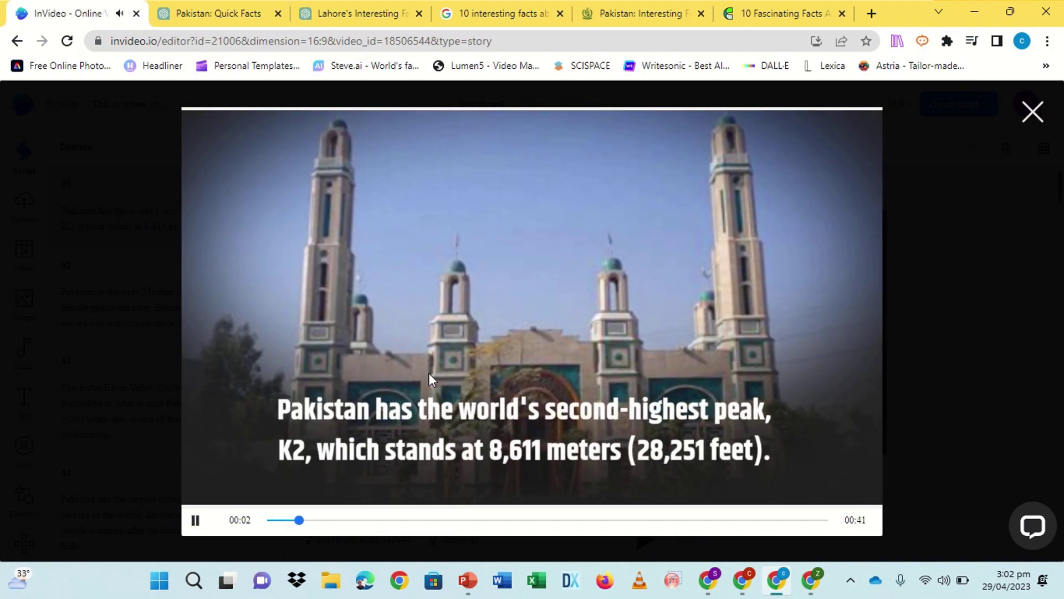
click(1033, 114)
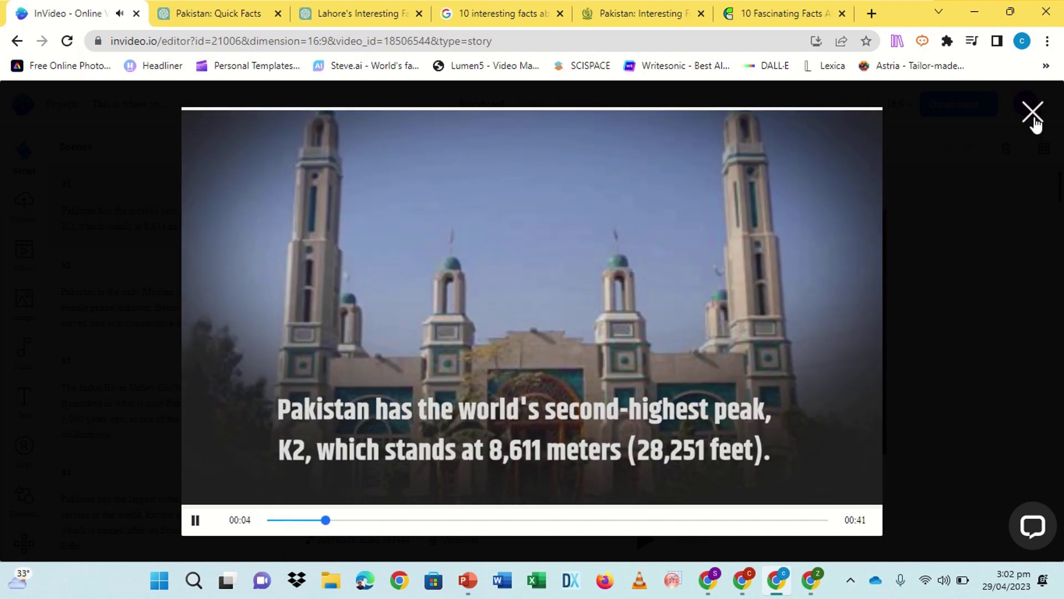
mouse_move(1027, 111)
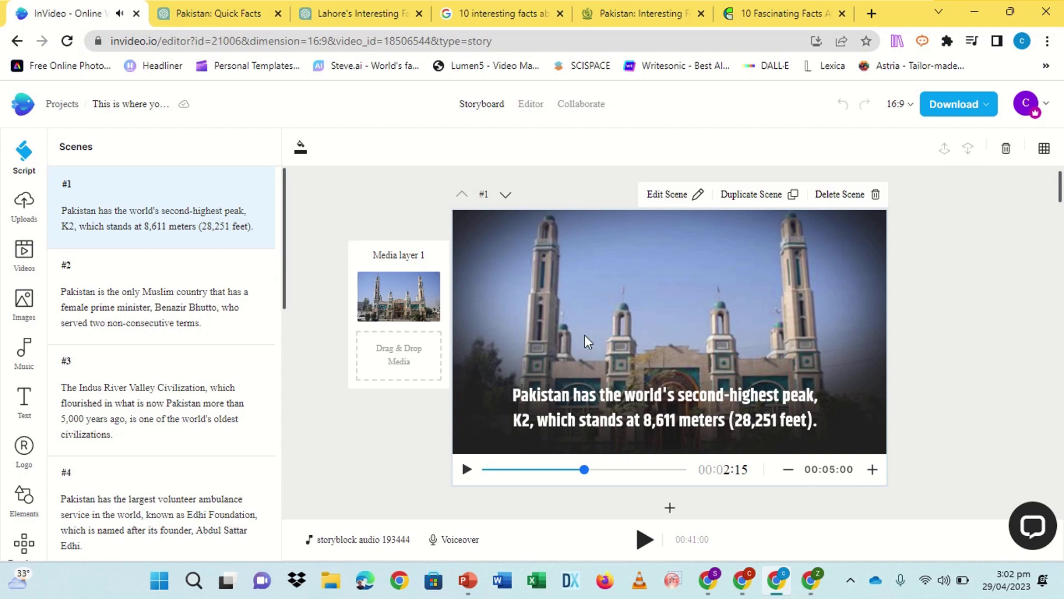
Step: Select scene 2's mosque image and upload the Parks of USA image from the Downloads folder to the project
click(104, 294)
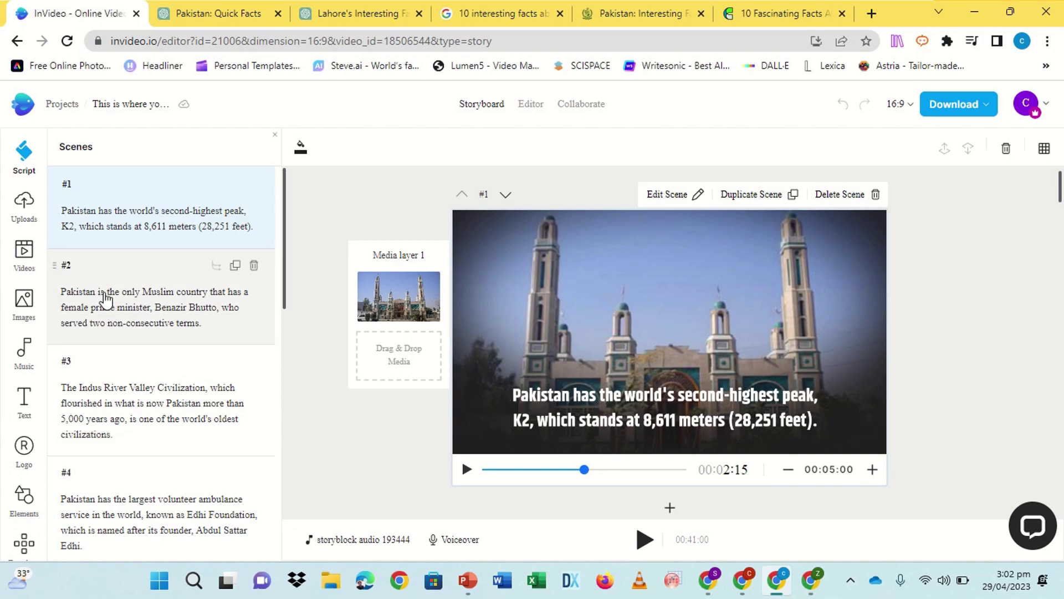
click(176, 334)
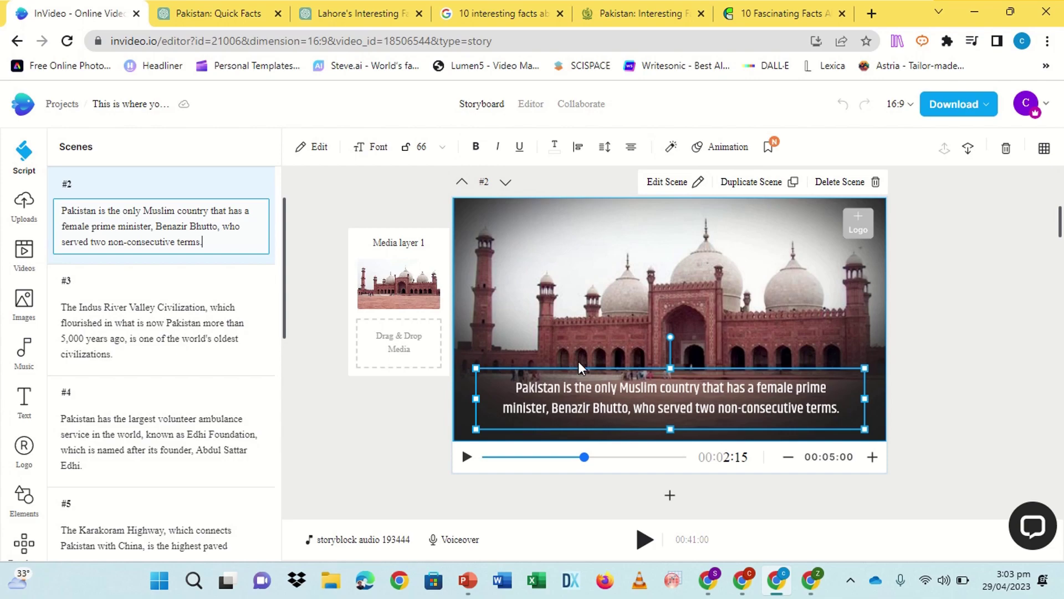
click(590, 271)
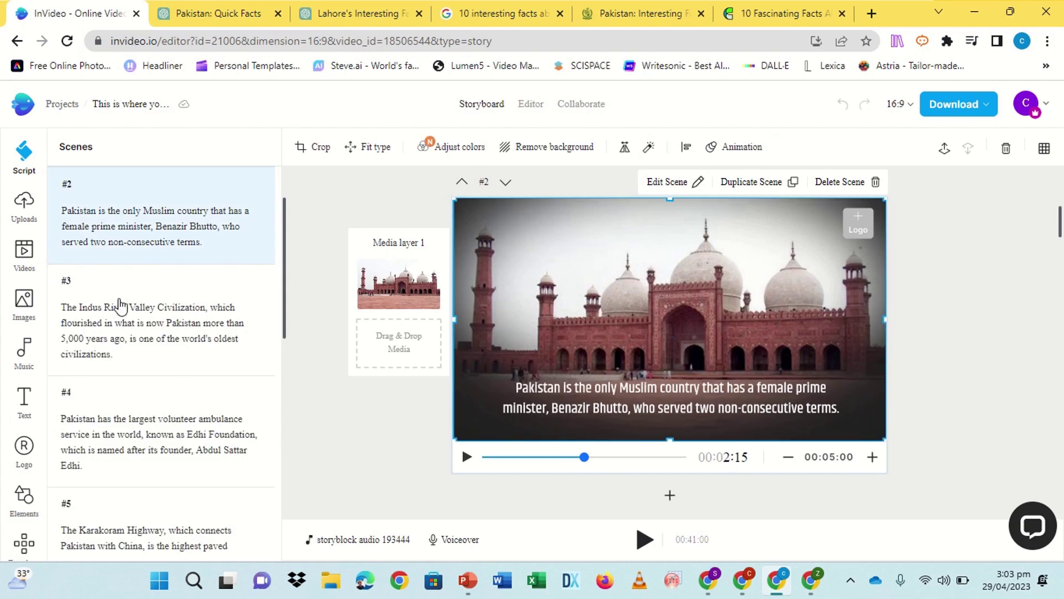
click(25, 212)
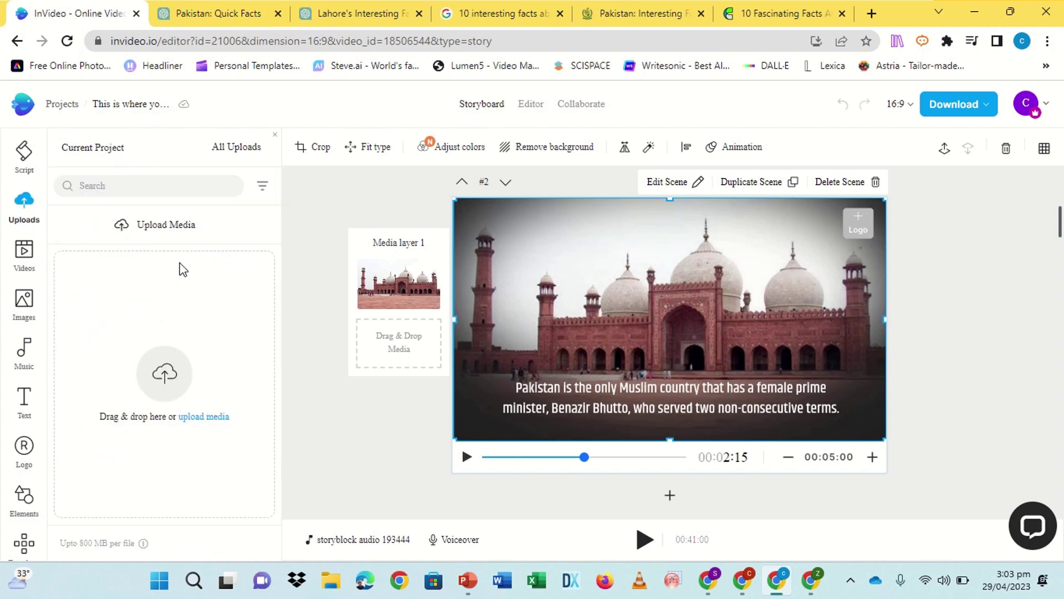
click(197, 418)
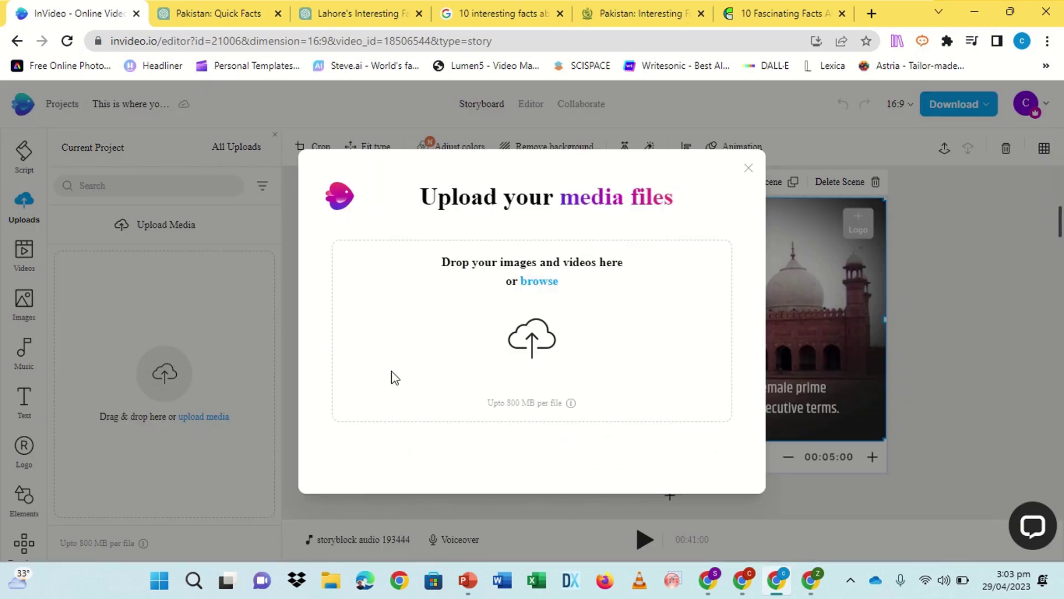
click(549, 282)
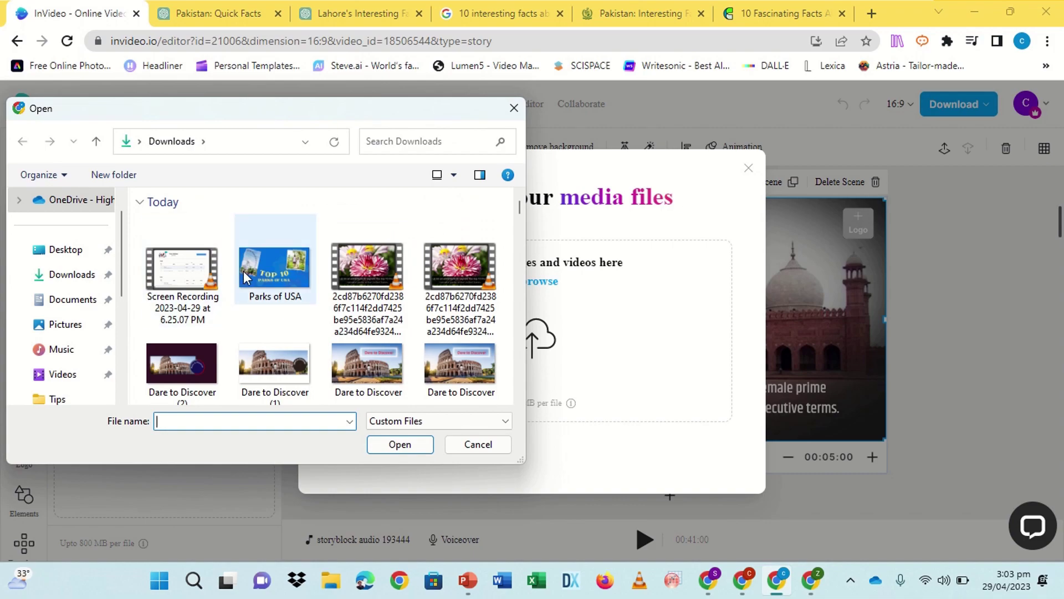
double_click(244, 271)
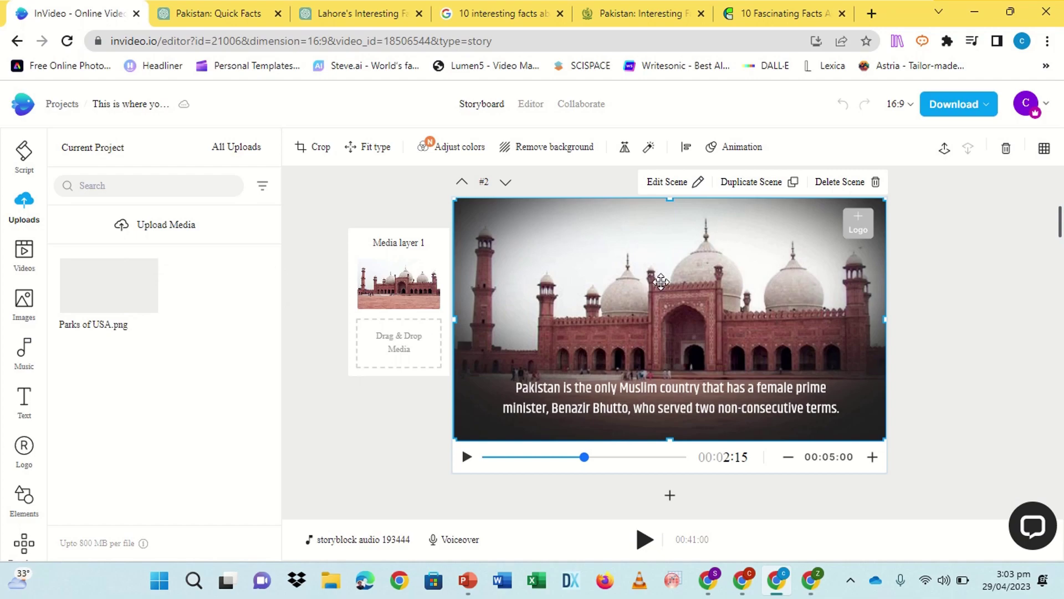
Step: Replace the background image of scene 2 with the uploaded Parks of USA.png
click(144, 298)
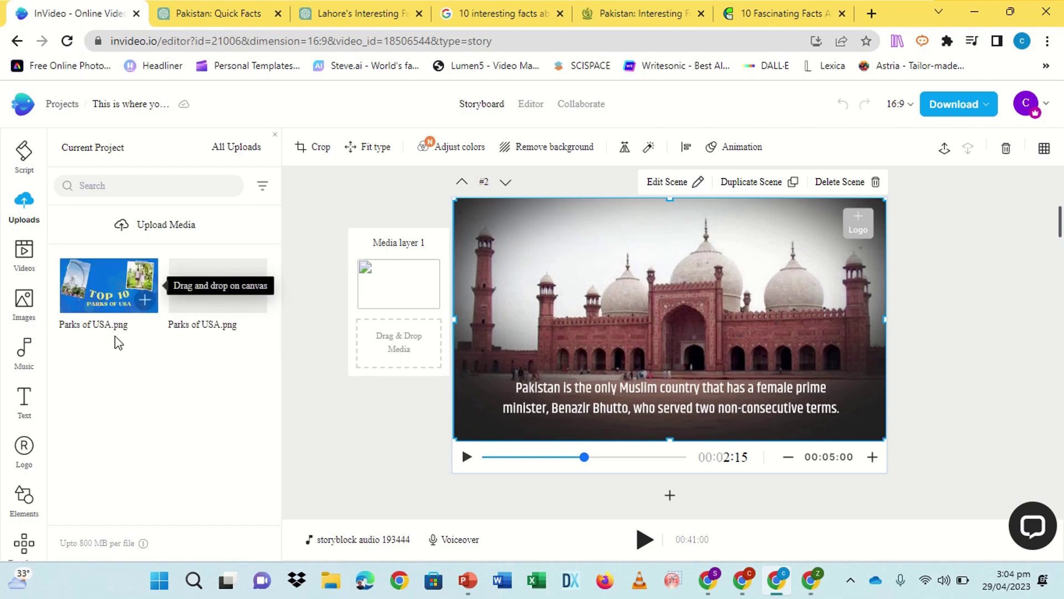
drag(141, 285, 621, 339)
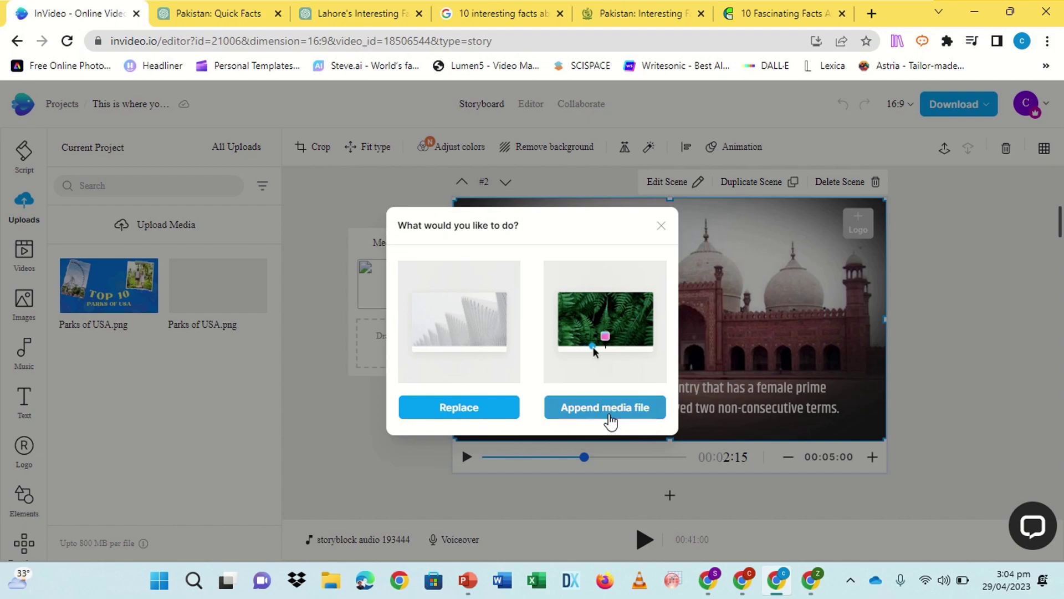
click(451, 421)
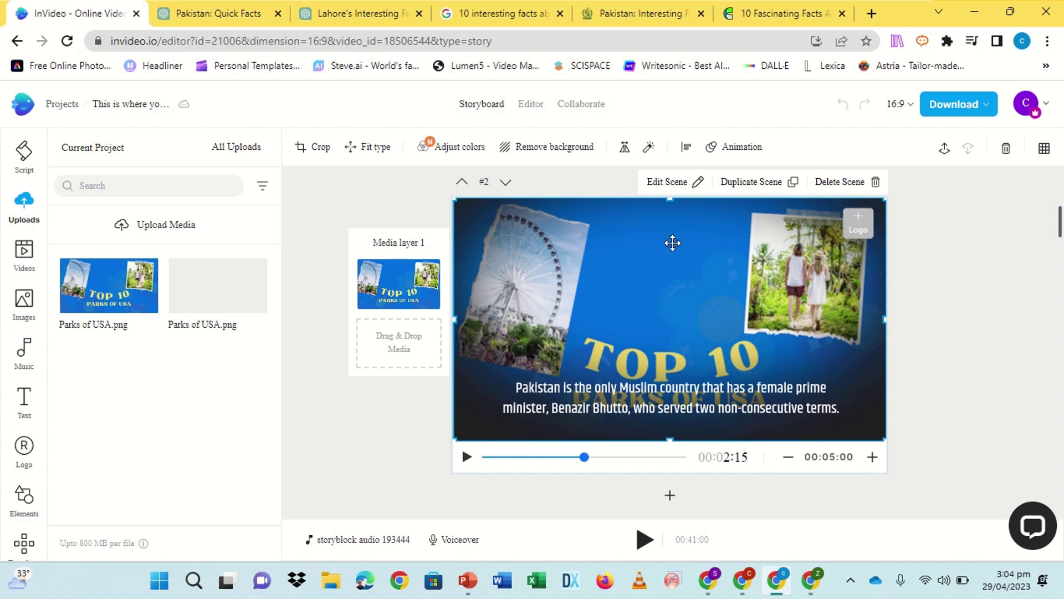
Step: Open scene 2 in the timeline editor and play the video through to scene 4
click(668, 182)
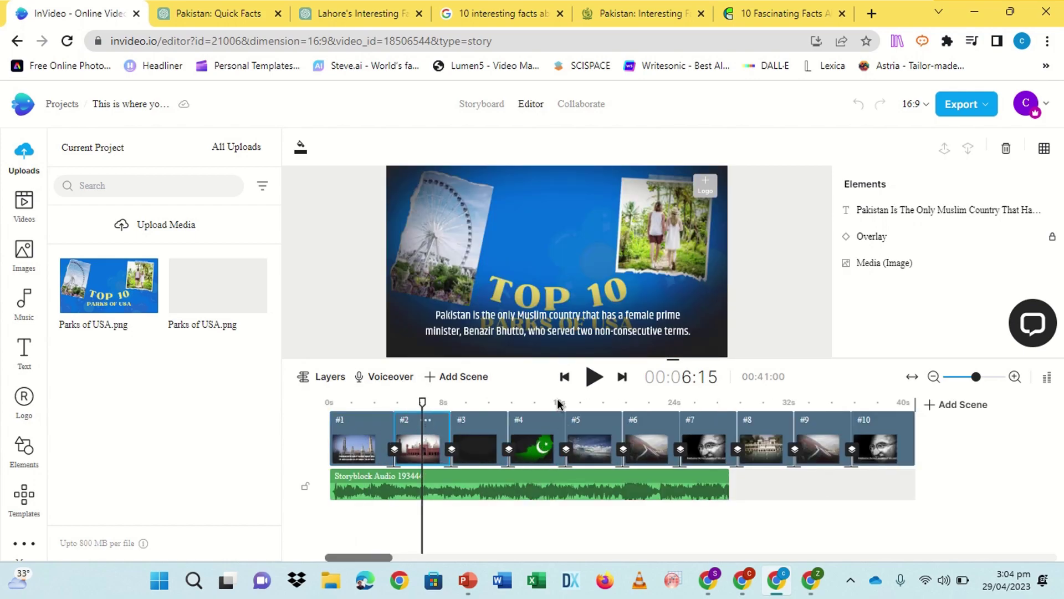
click(594, 381)
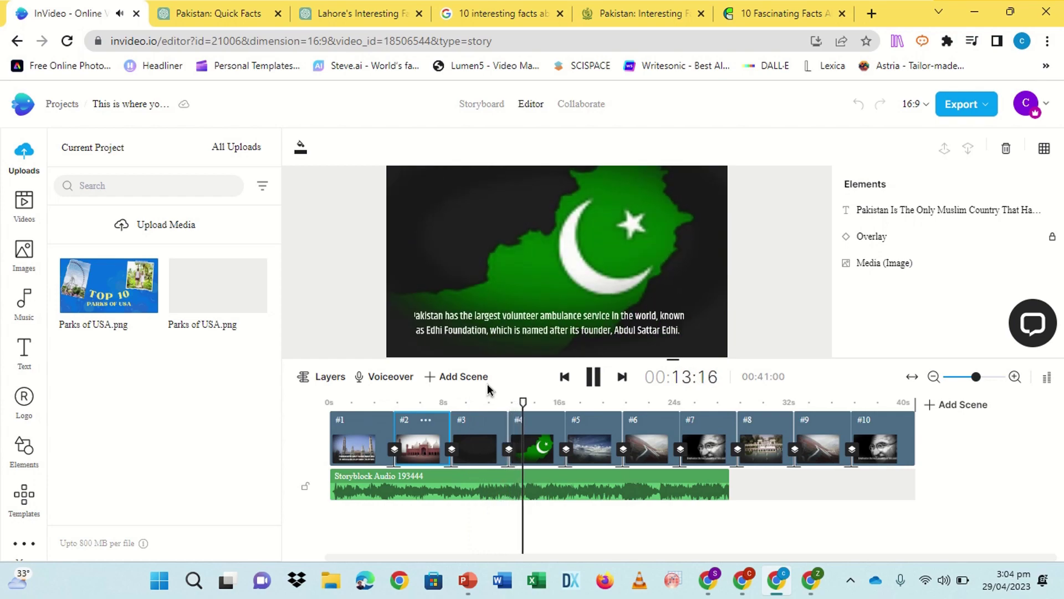
key(space)
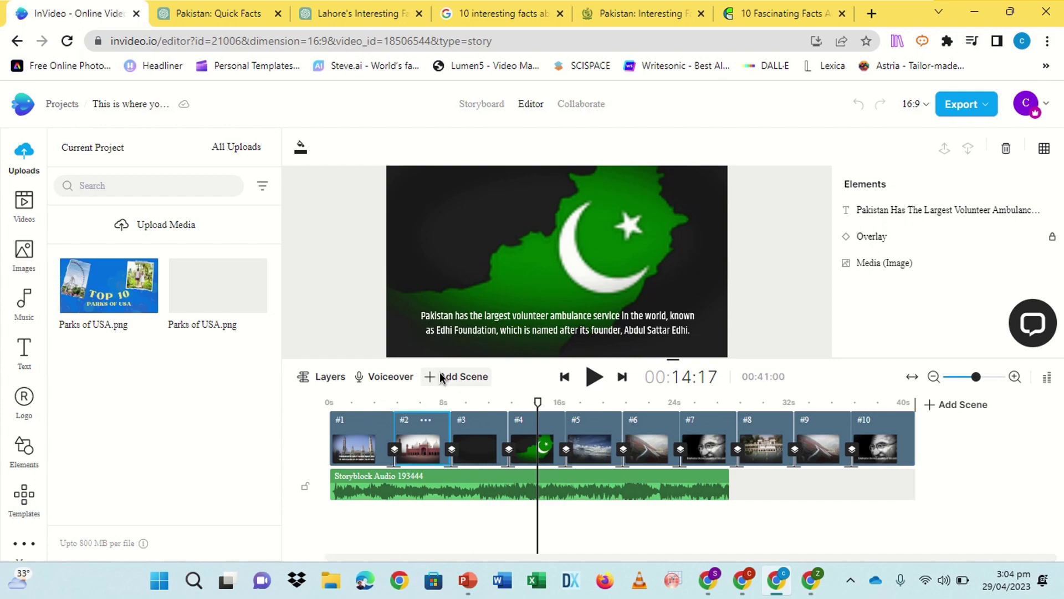
Step: Set up an automated text-to-speech voiceover for scene 4, sampling and choosing the US English voice Matthew
click(395, 378)
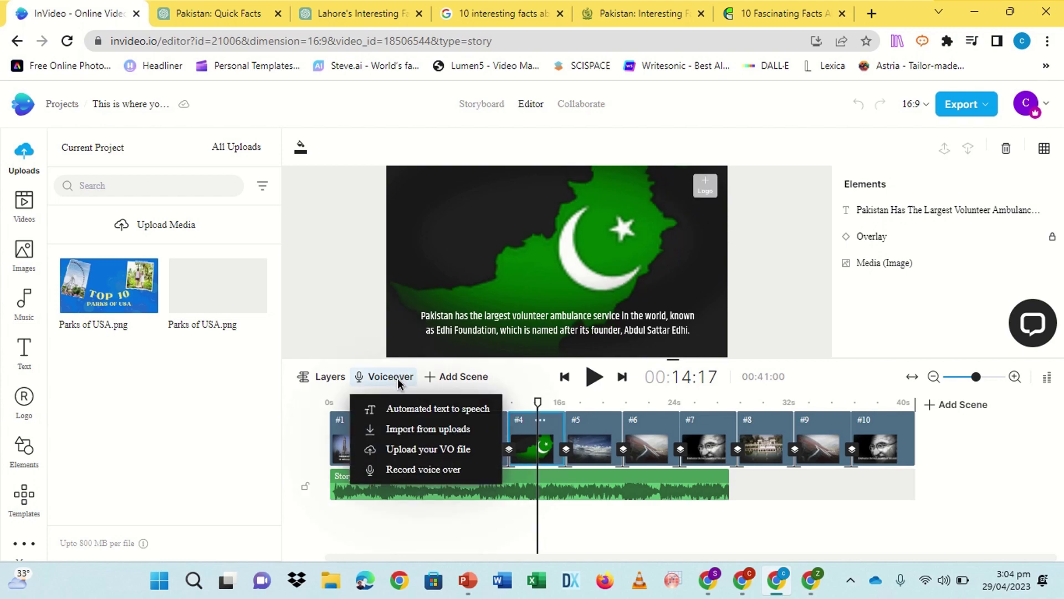
click(425, 411)
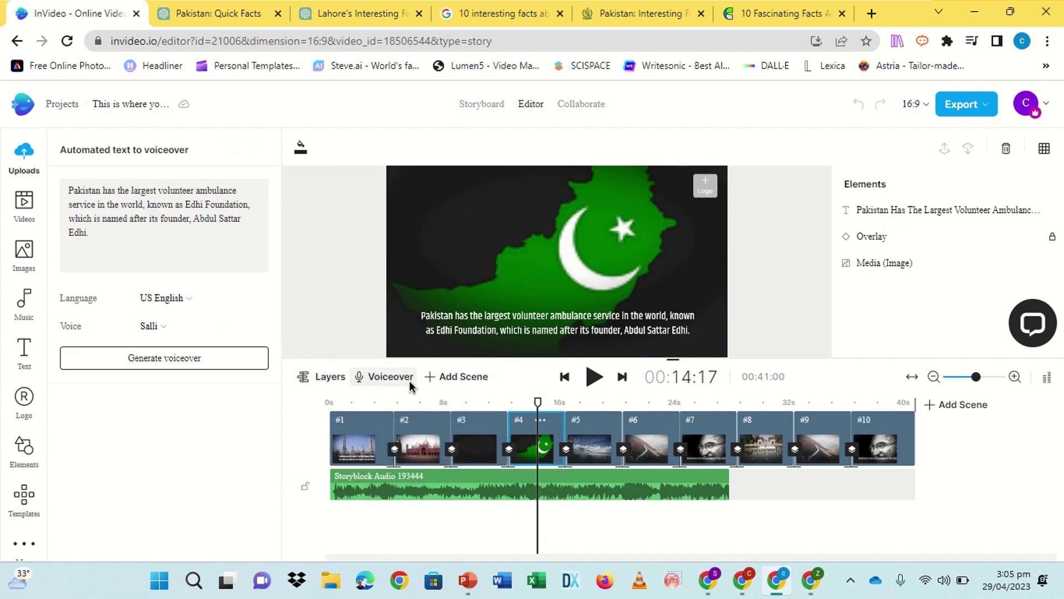
click(372, 382)
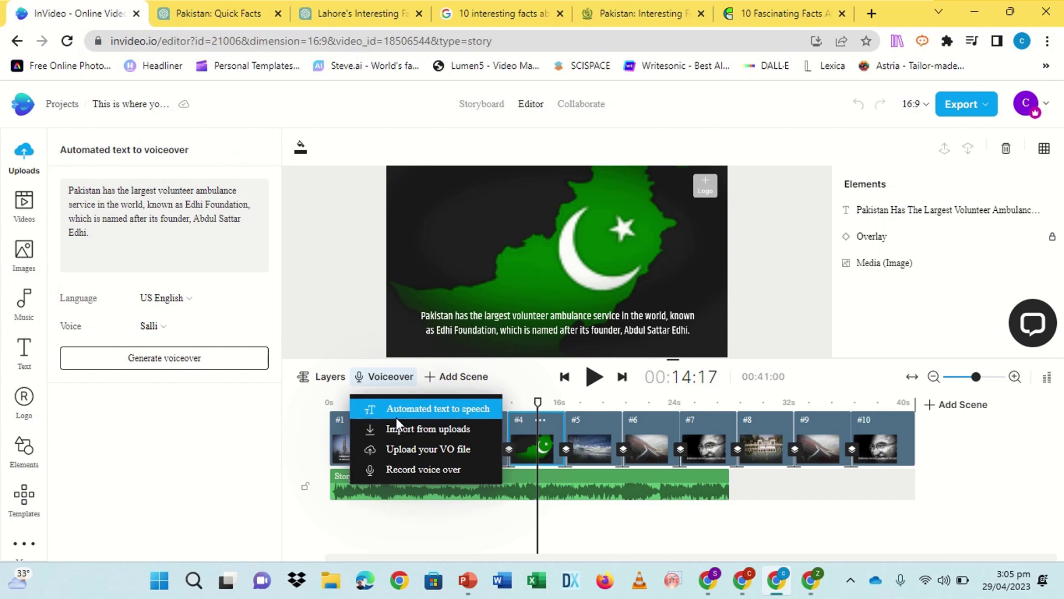
click(258, 331)
click(260, 378)
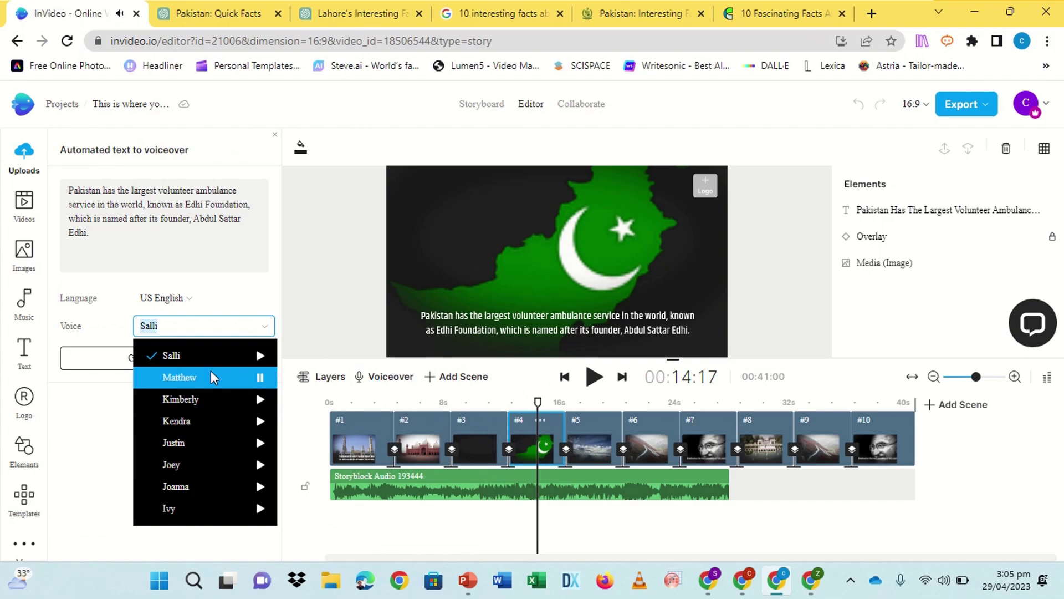
click(177, 377)
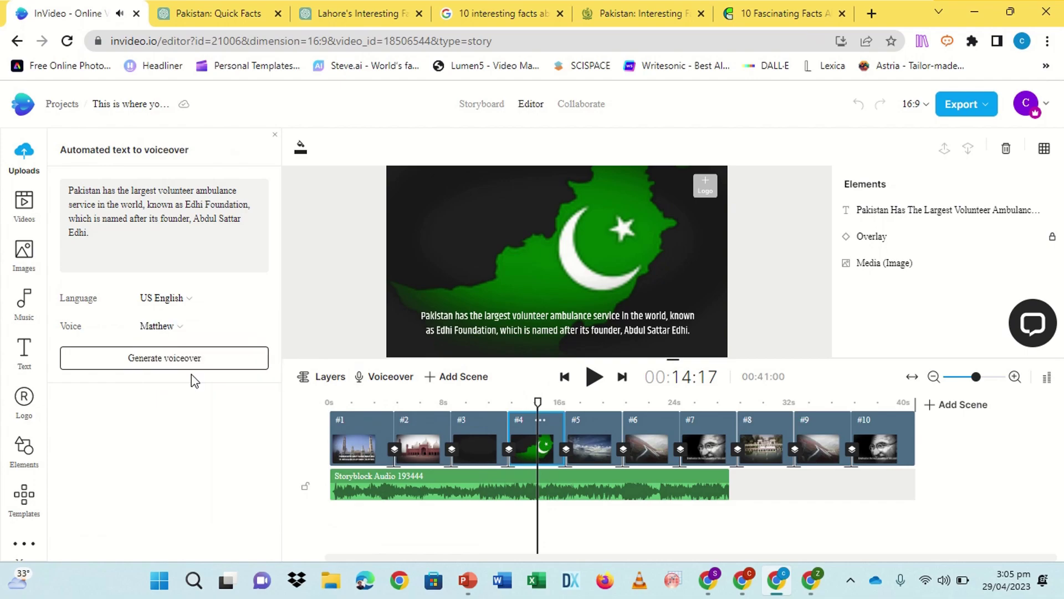
Step: Generate the voiceover and add it automatically to all scenes
click(154, 359)
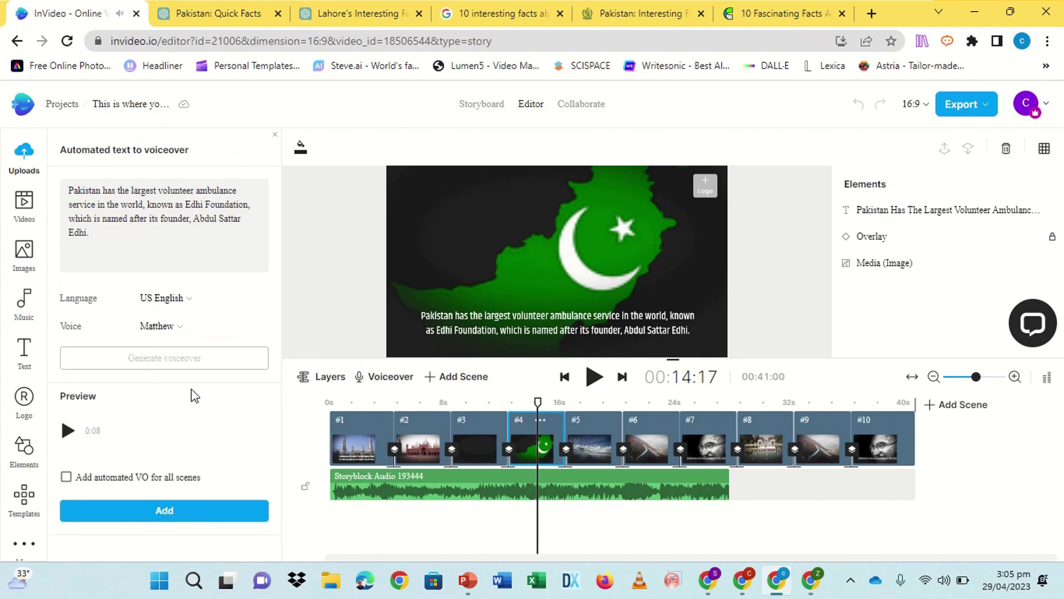
click(67, 478)
click(172, 515)
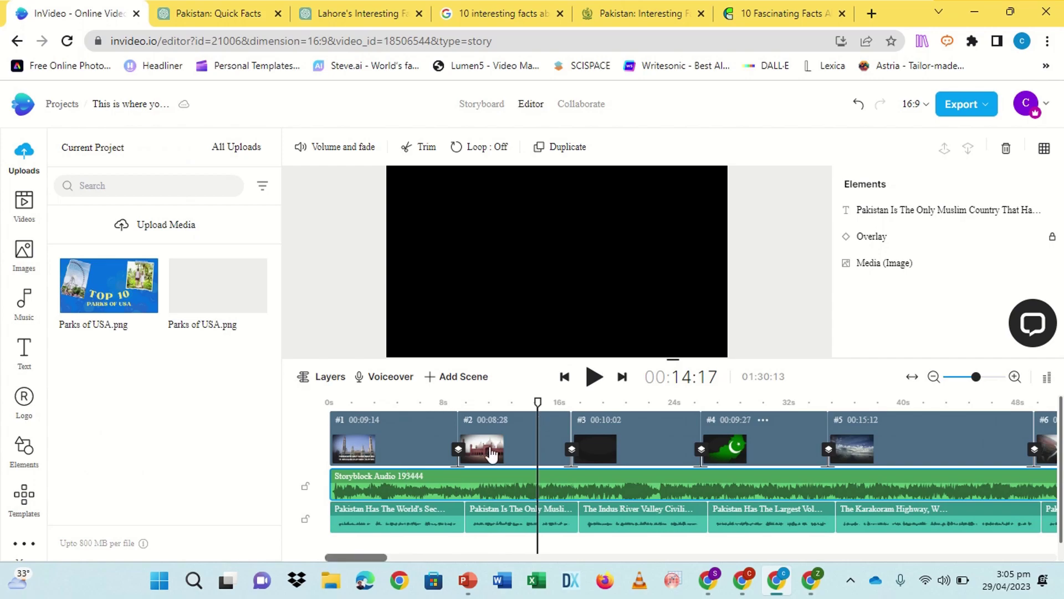
Step: Return to the start of the timeline and play scene 1 with its voiceover
click(538, 409)
click(430, 422)
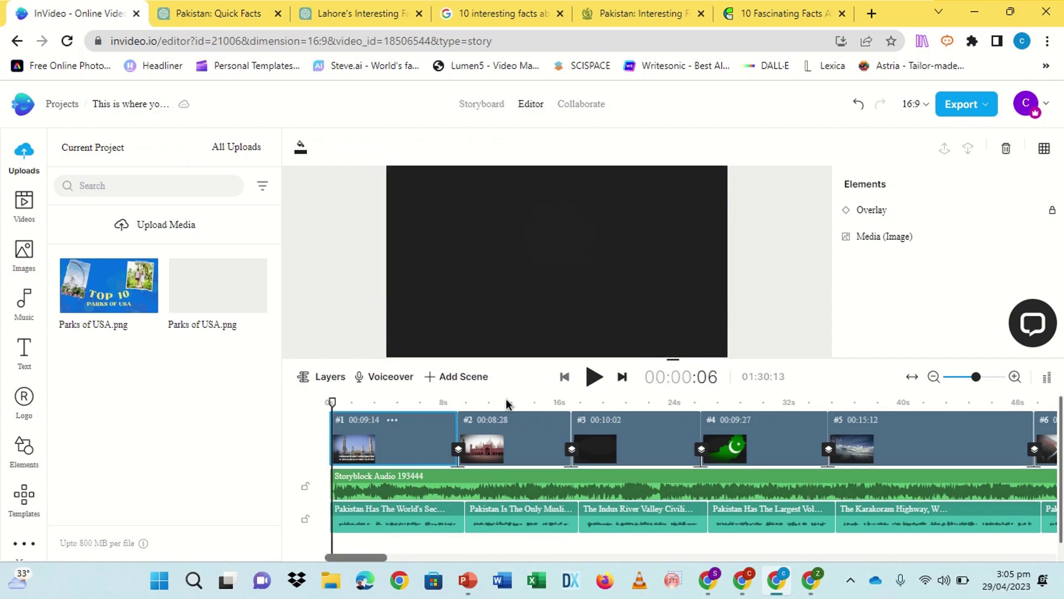
click(592, 377)
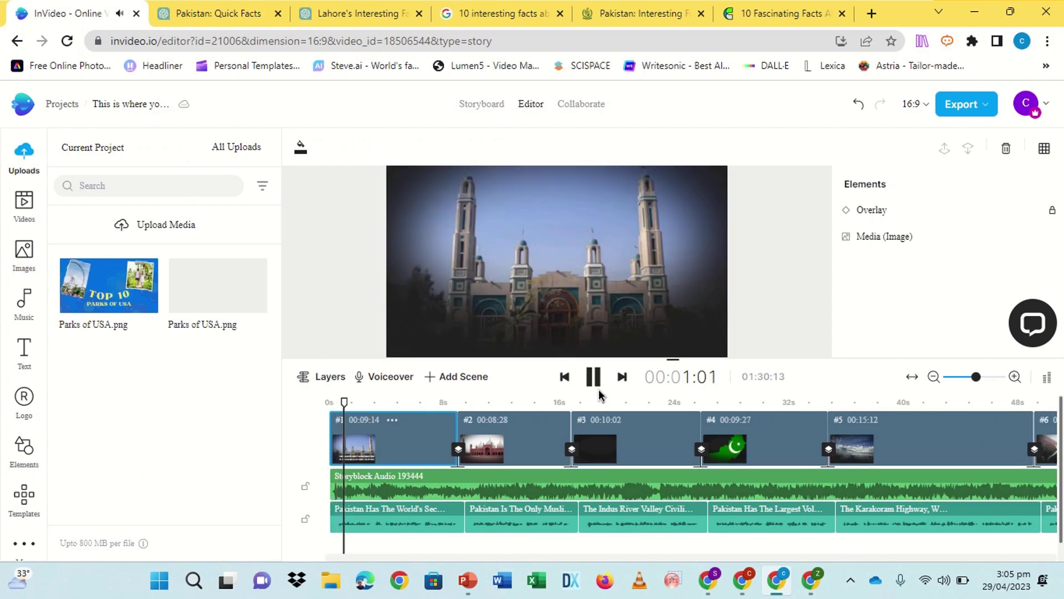
Step: Lower the background music track's volume to -16.2 dB and play scene 1 to check its balance with the voiceover
click(454, 476)
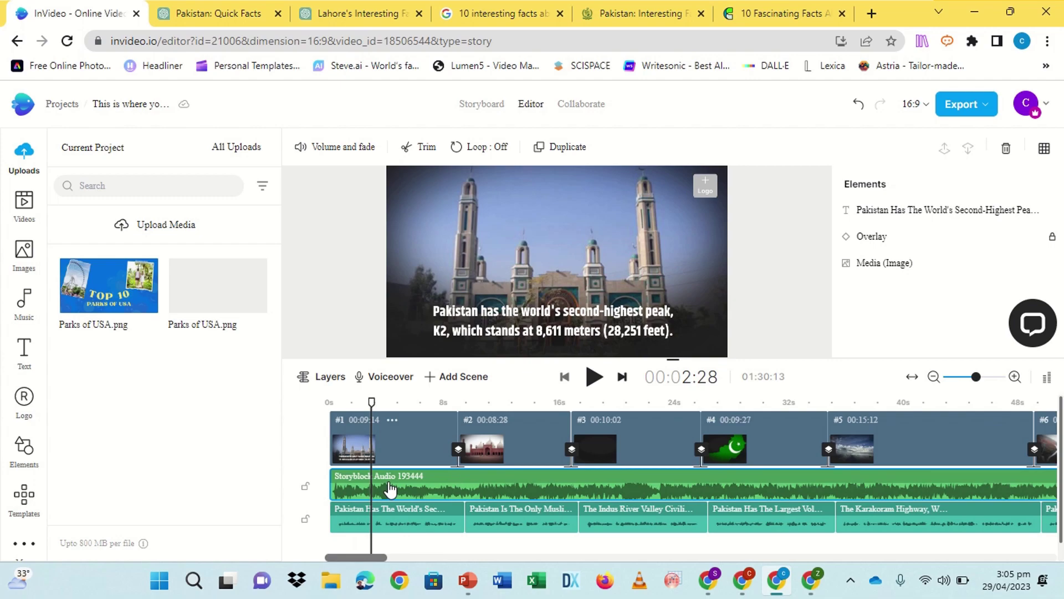
click(340, 152)
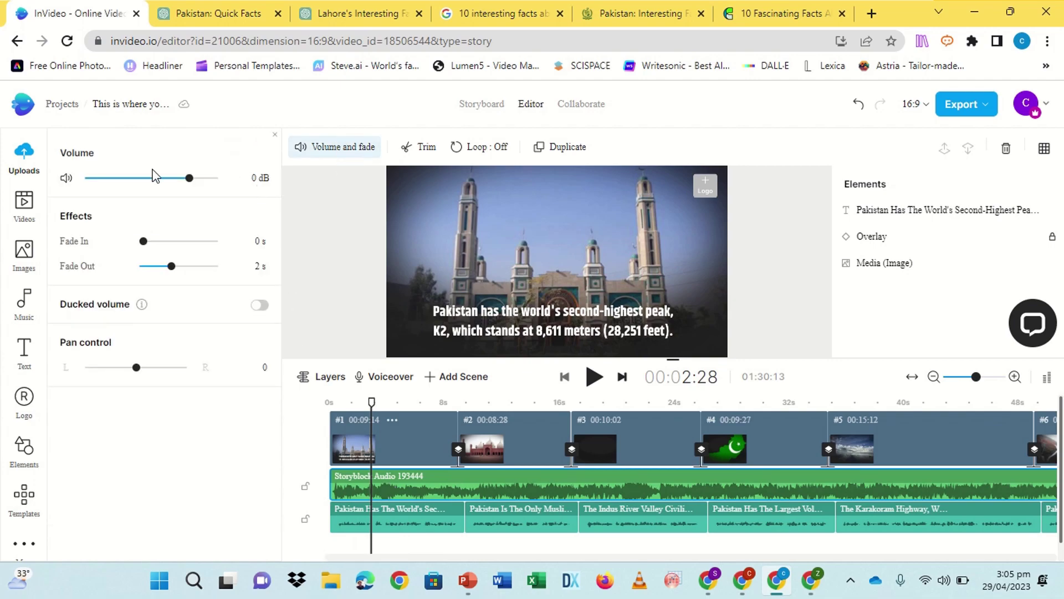
drag(192, 182, 164, 183)
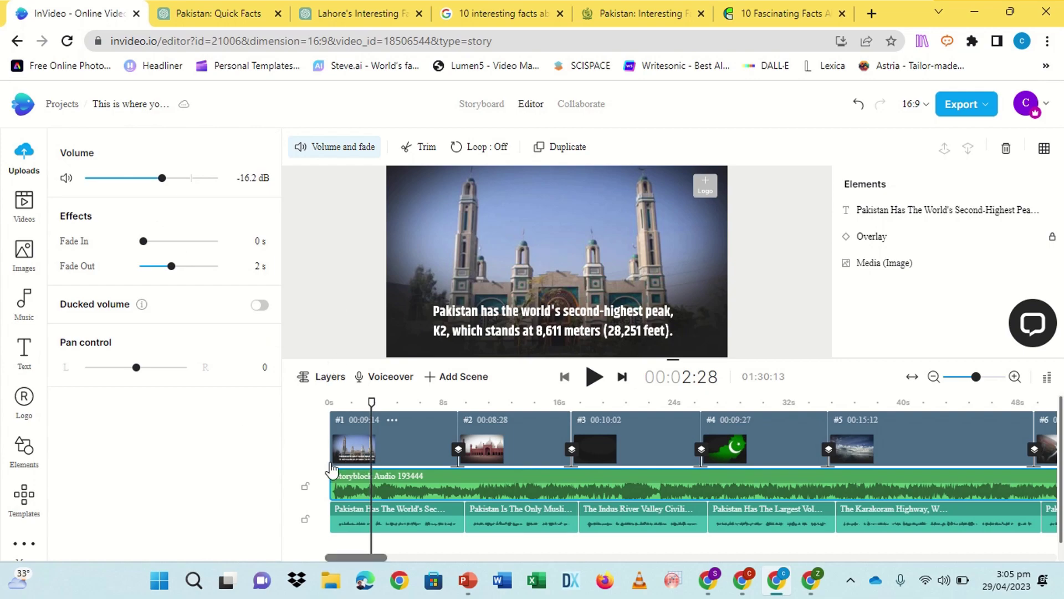
click(304, 431)
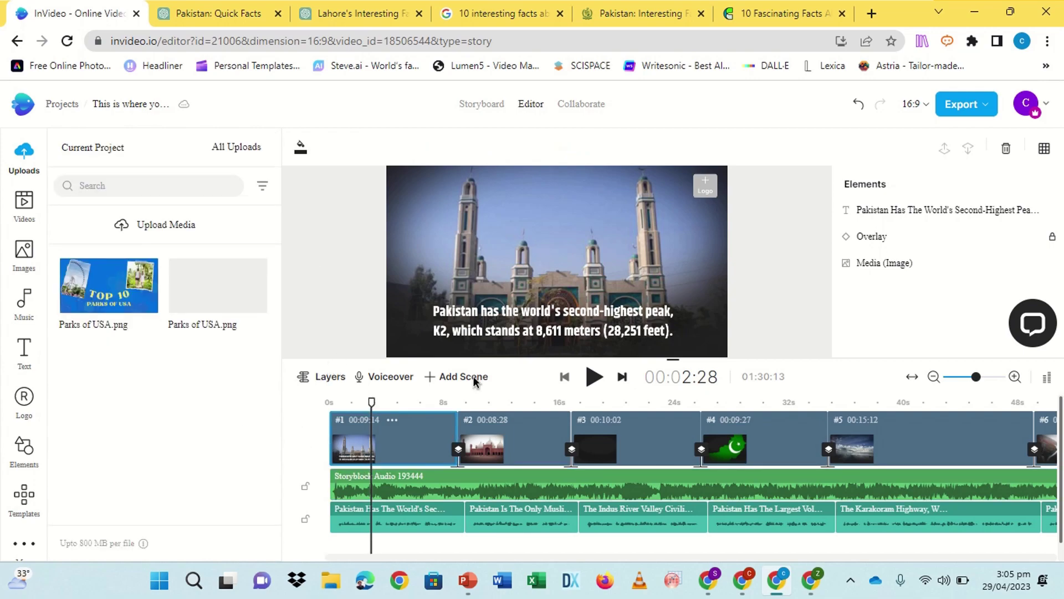
click(592, 379)
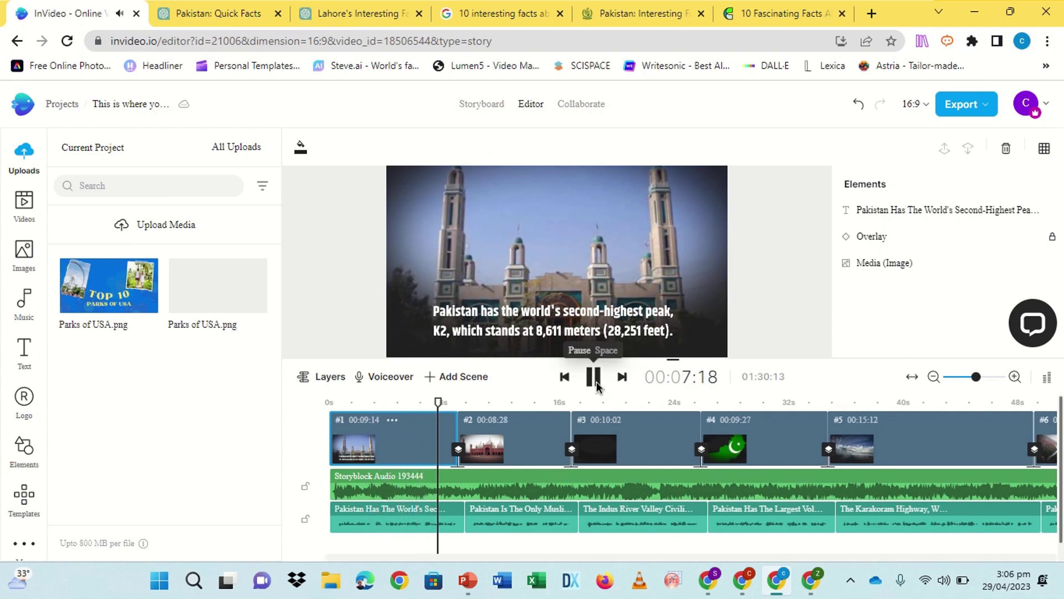
click(593, 376)
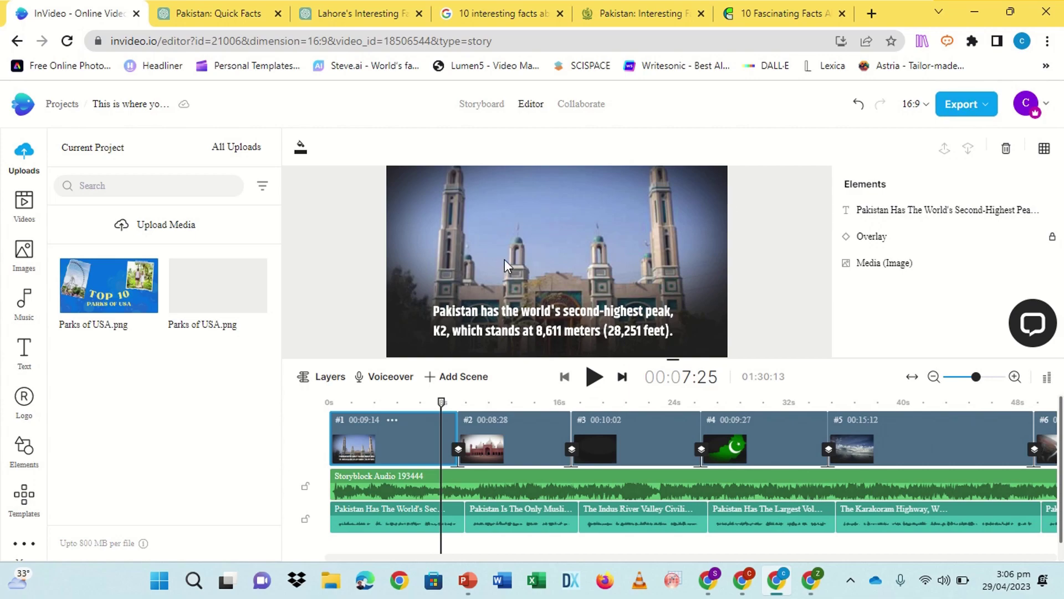
Step: Look over the stock music moods and the aspect ratios available for resizing the video
click(22, 304)
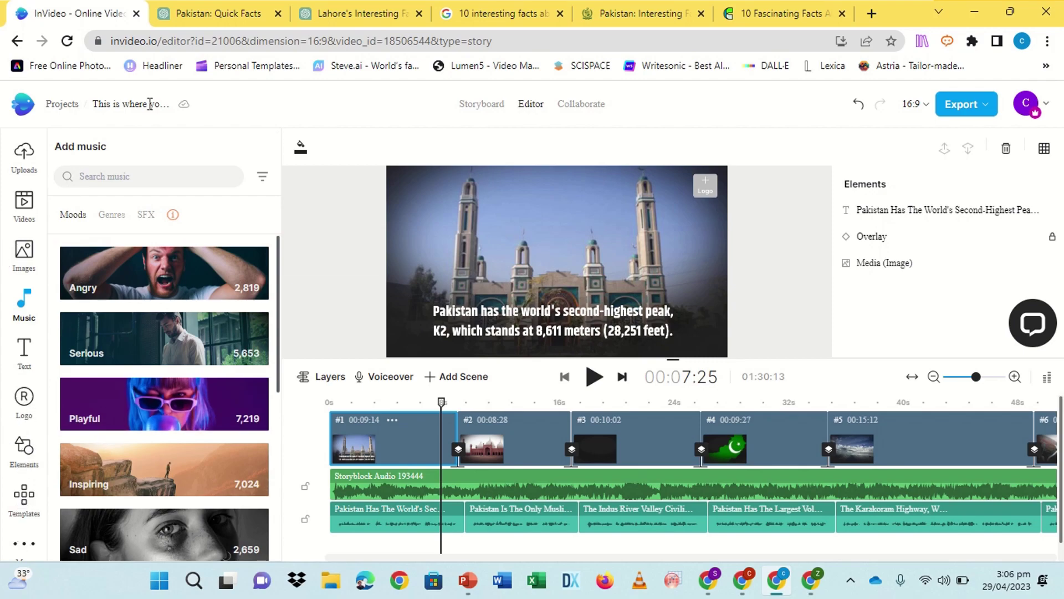
click(342, 484)
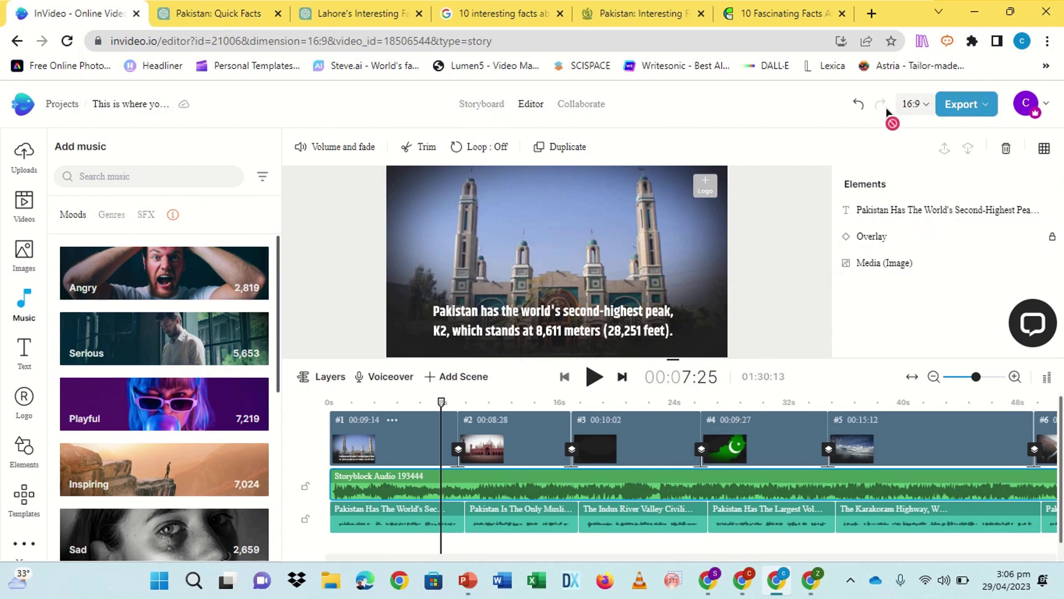
click(931, 104)
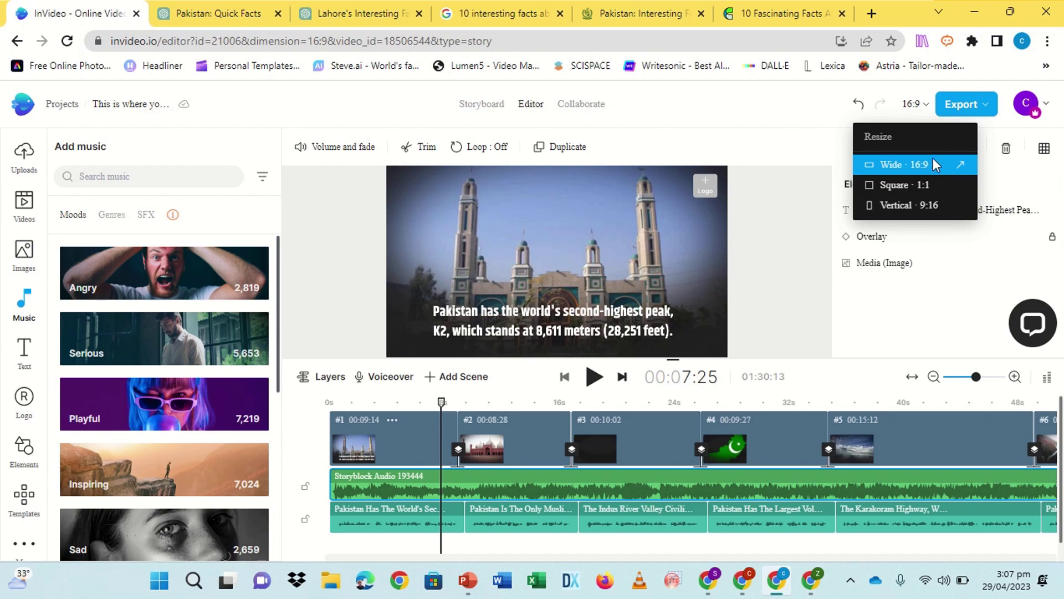
Step: Export the finished video at 1080p Full HD quality
click(973, 102)
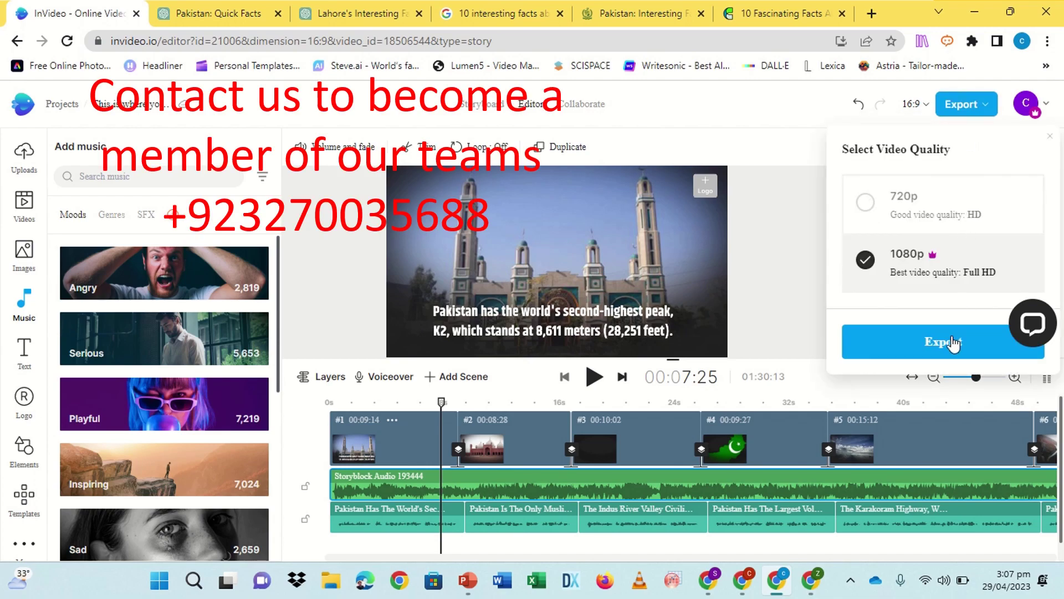
click(926, 349)
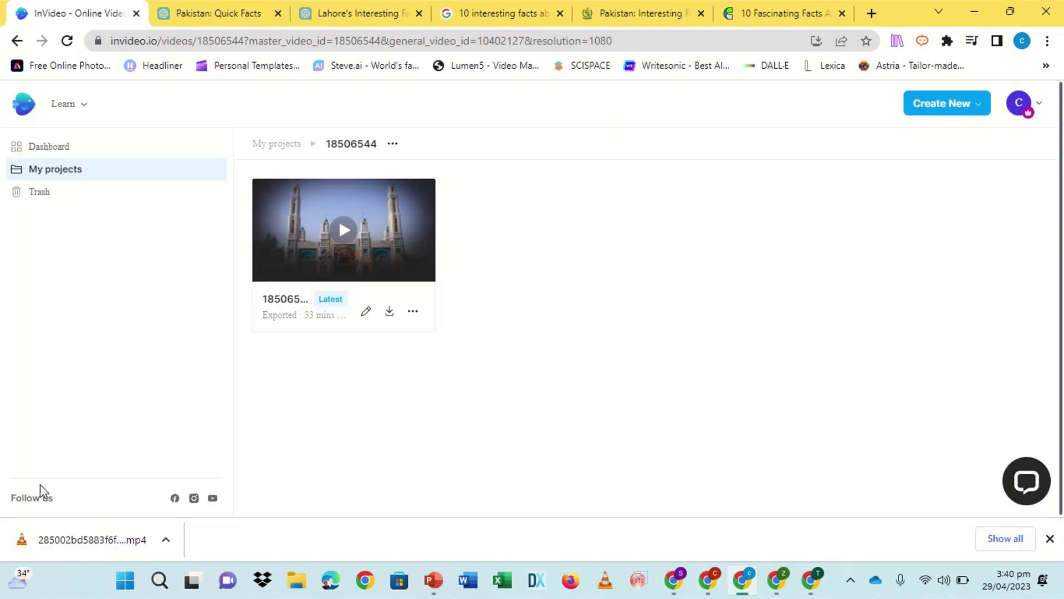
Step: Play the downloaded MP4 in VLC media player from near its end and lower the playback volume to 11%
click(67, 542)
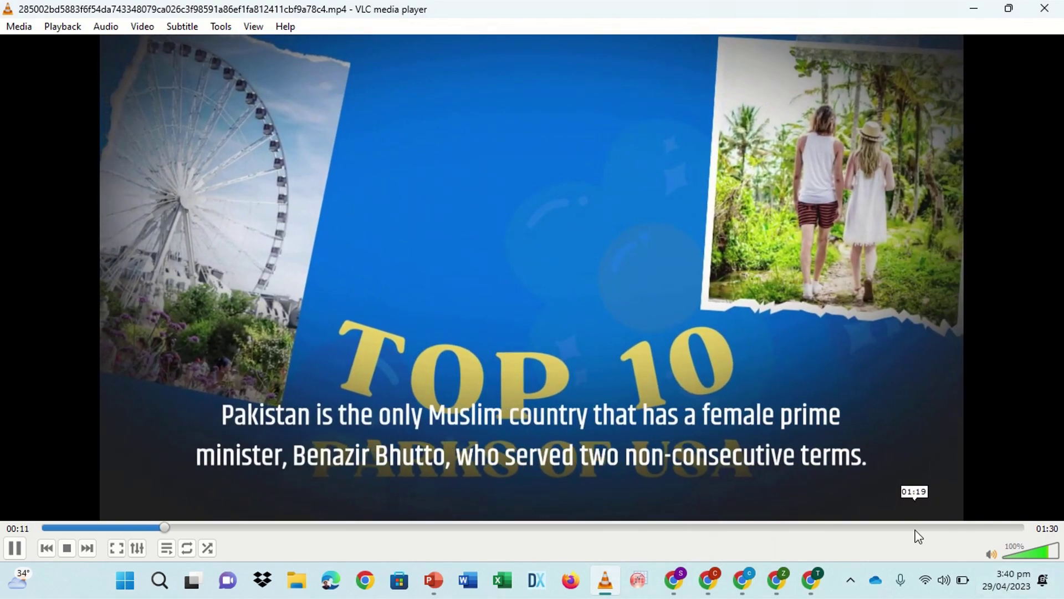
click(915, 528)
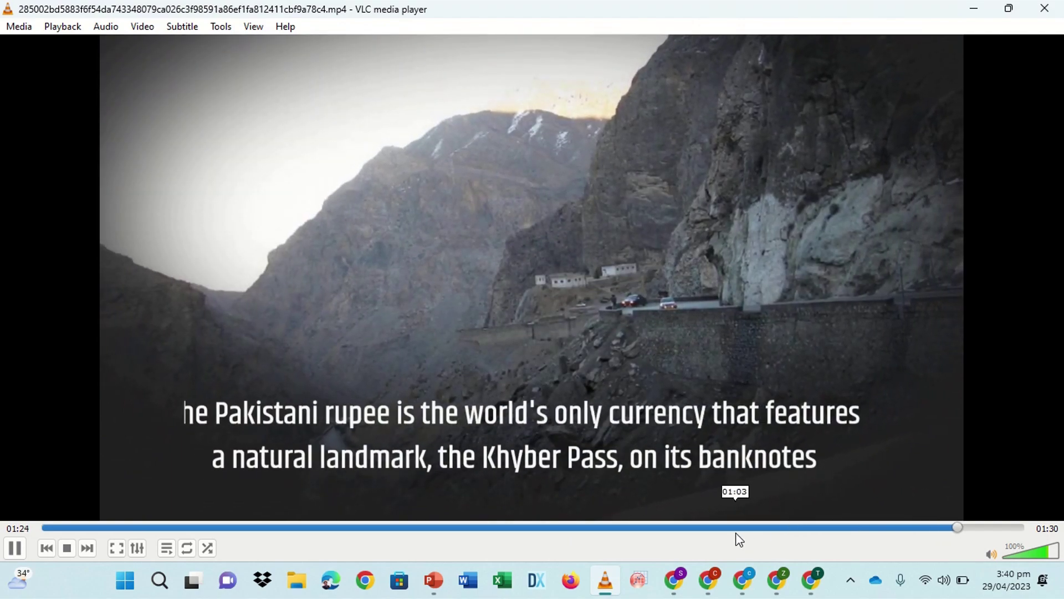
click(1008, 554)
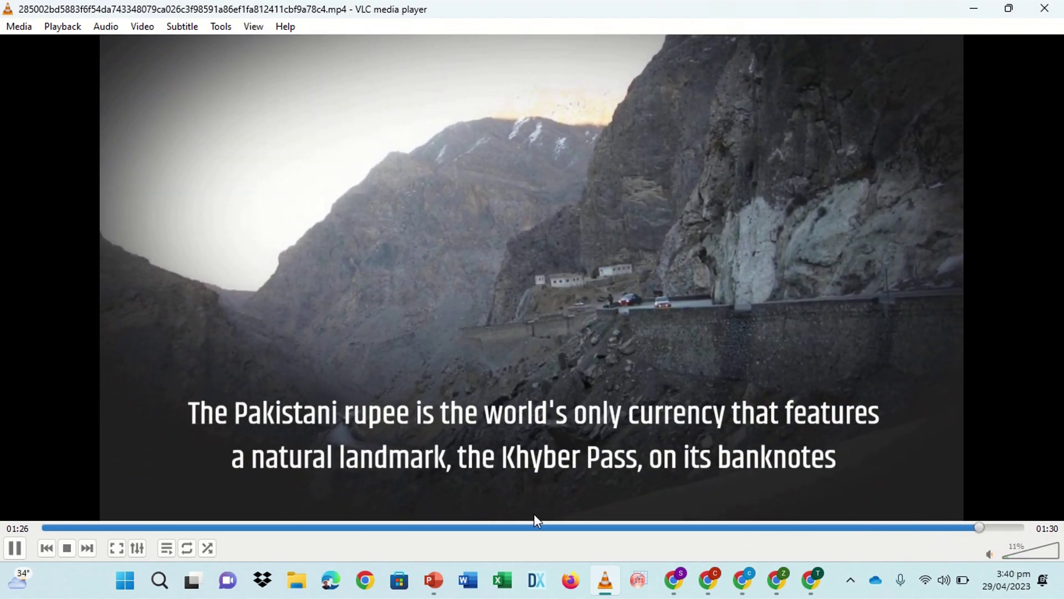
Step: Skip back through the exported video to review the earlier scenes and their captions
click(514, 528)
click(410, 530)
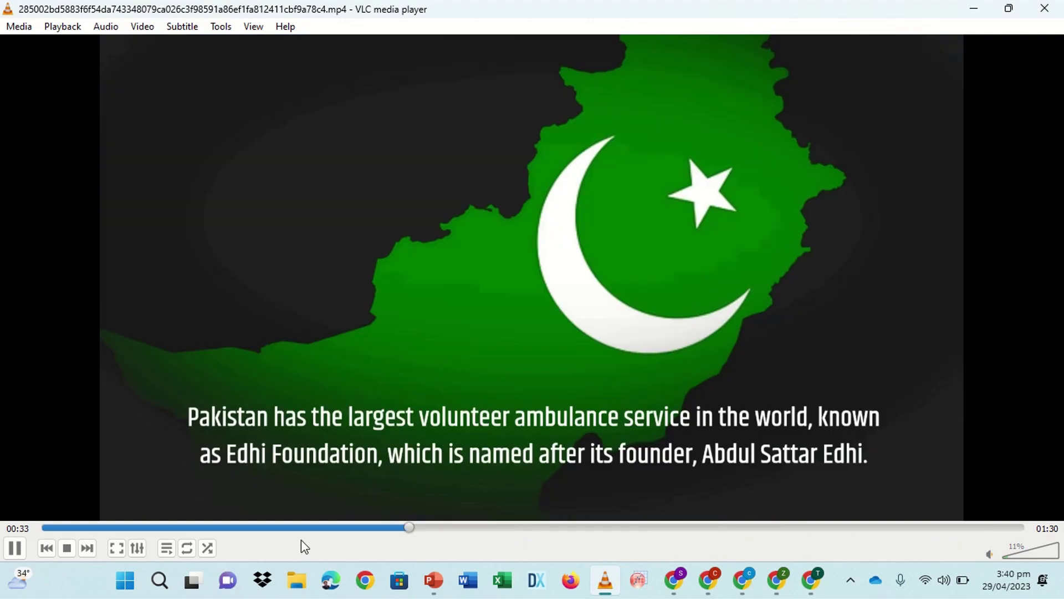
click(276, 527)
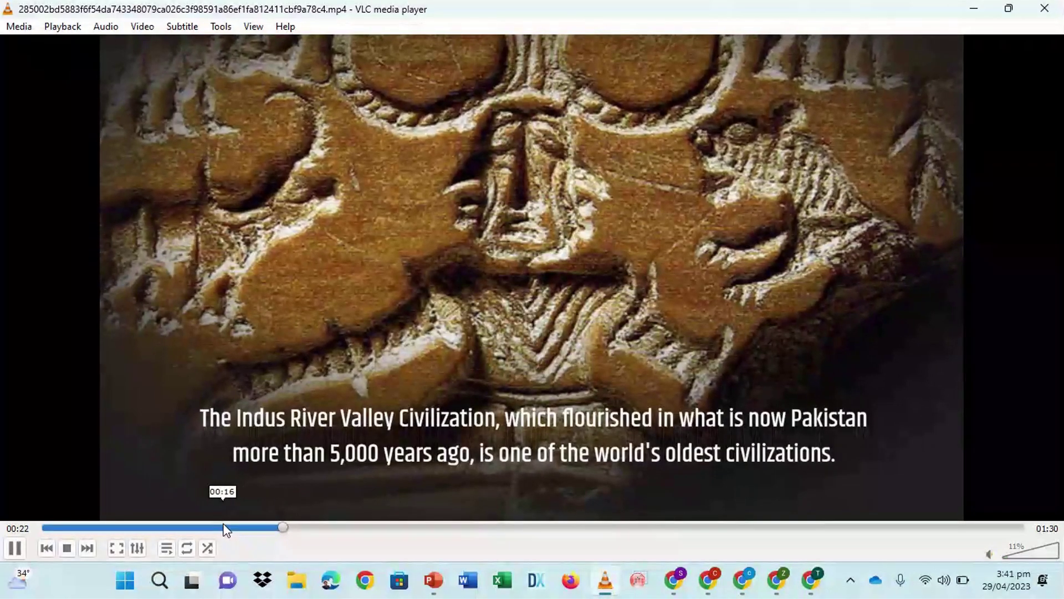
click(219, 527)
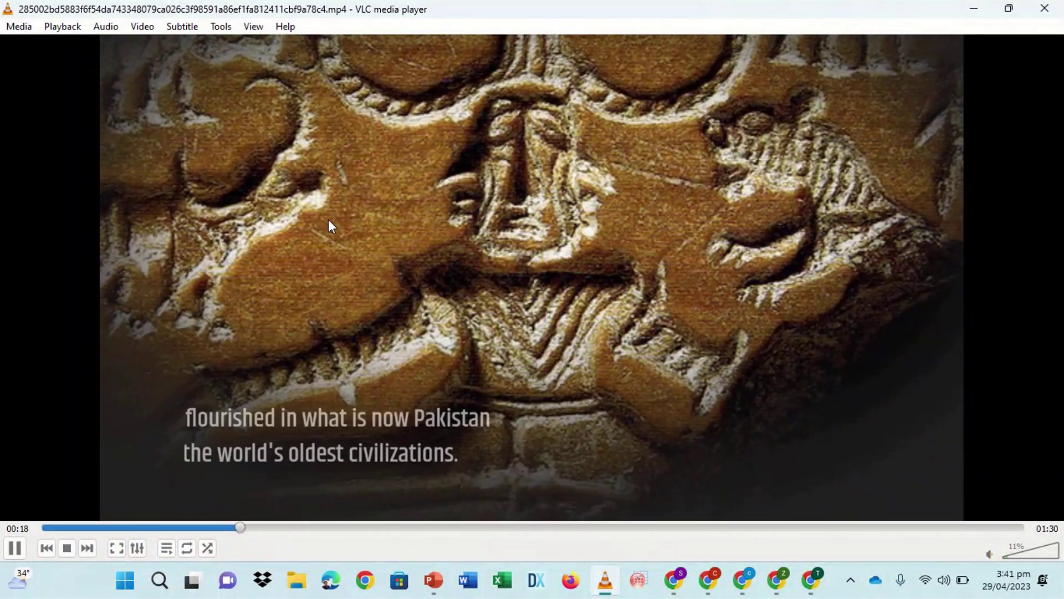